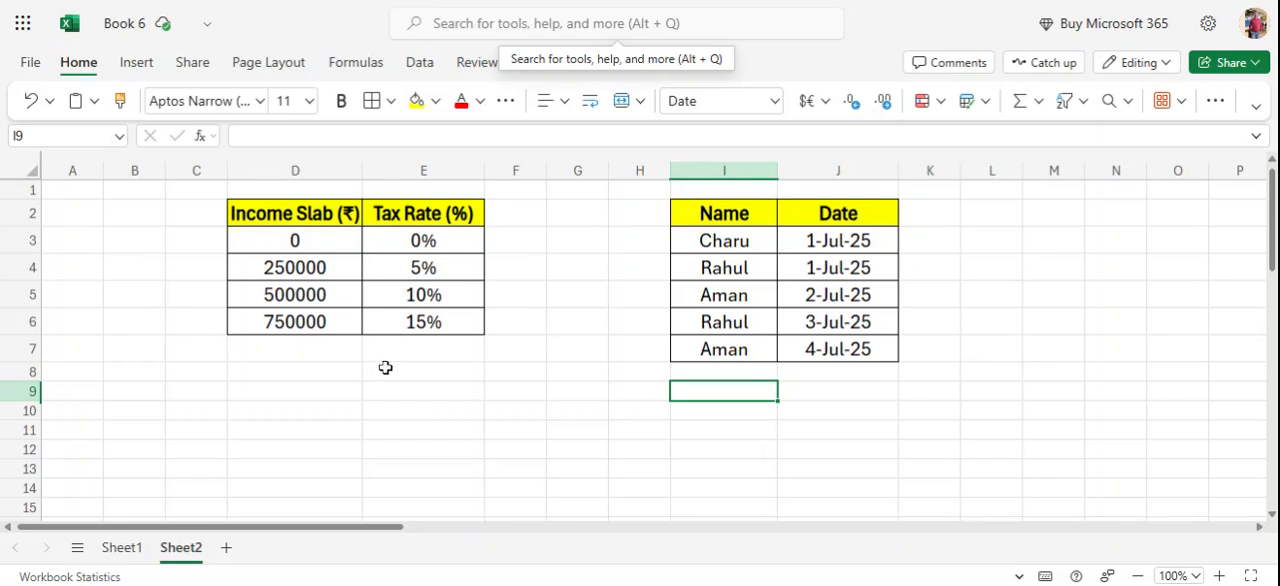
Enter the income 620000 in cell D7 below the Income Slab column.
{"action": "left_click", "coordinate": [296, 350]}
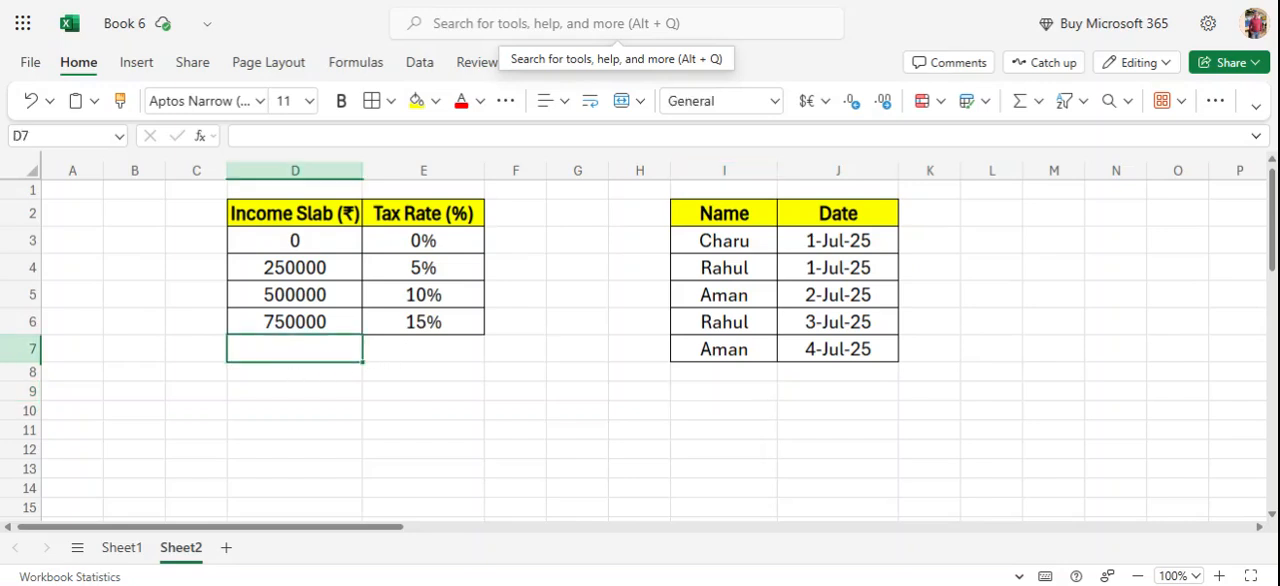
{"action": "type", "text": "62000"}
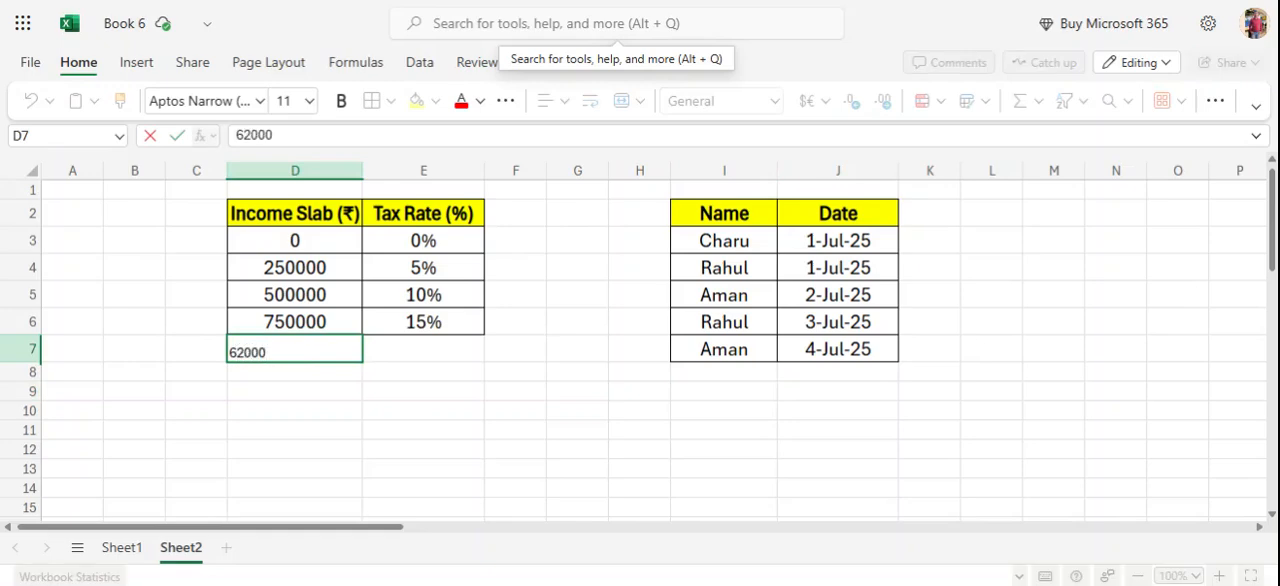
{"action": "type", "text": "0"}
{"action": "key", "text": "Return"}
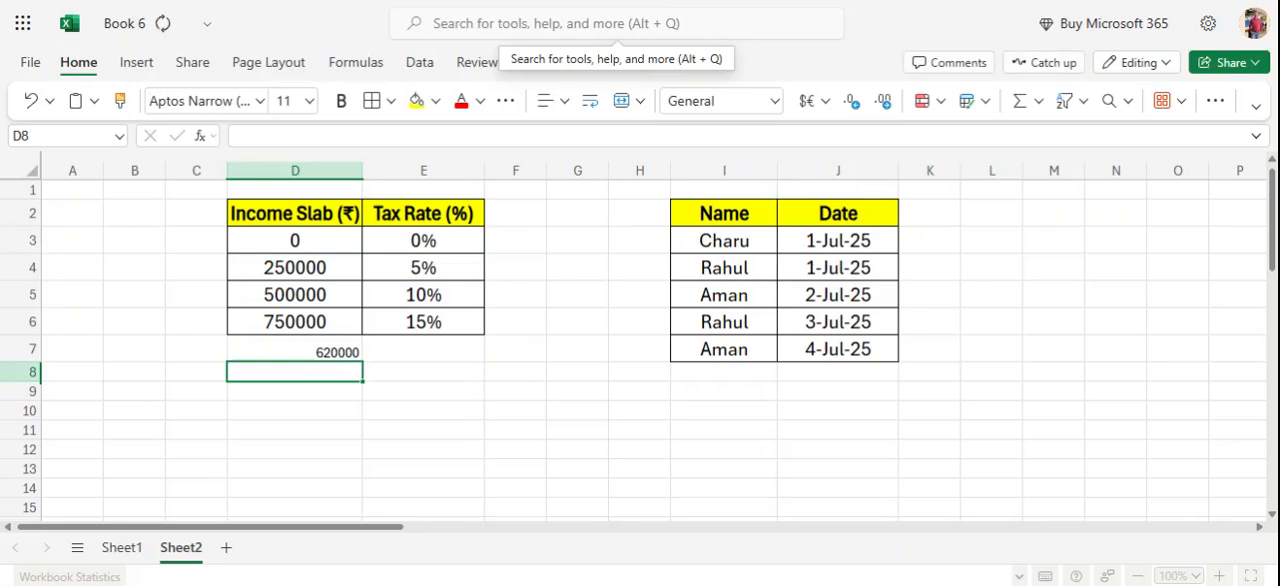
{"action": "left_click", "coordinate": [316, 353]}
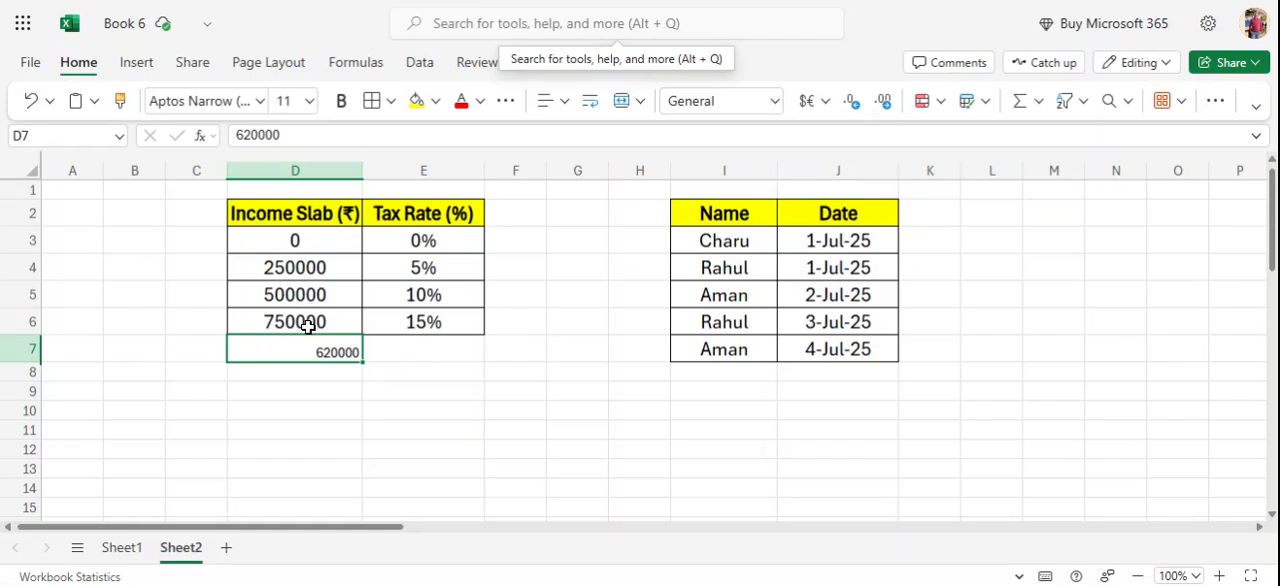
Start a VLOOKUP formula in E7 with D7 as the lookup value and D3:E6 as the table array.
{"action": "left_click", "coordinate": [395, 354]}
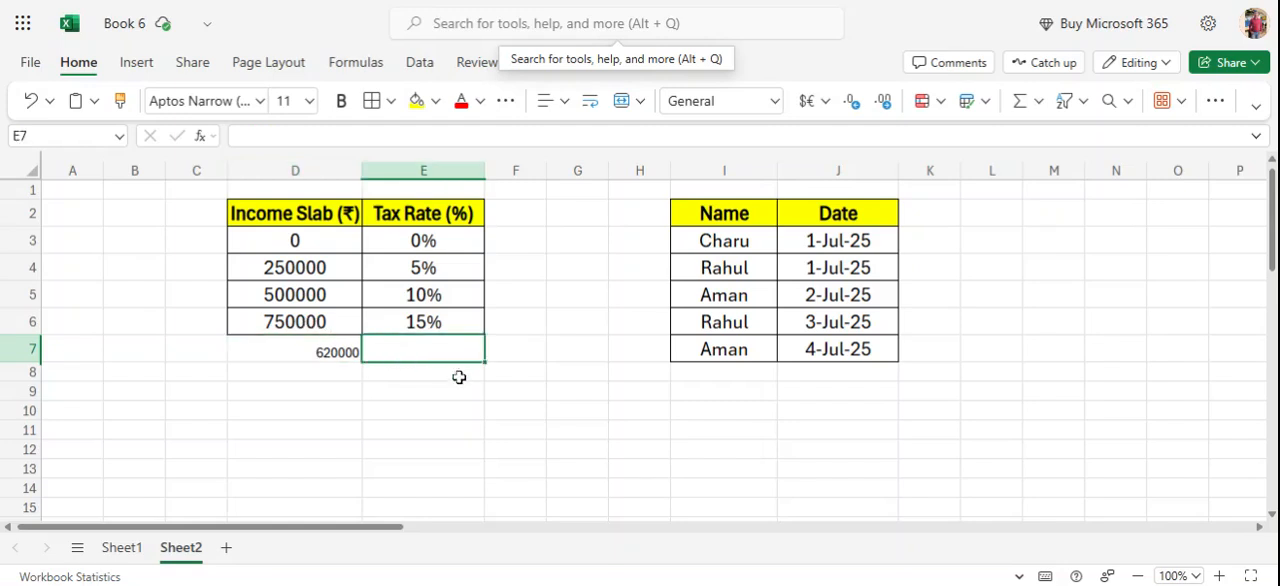
{"action": "type", "text": "="}
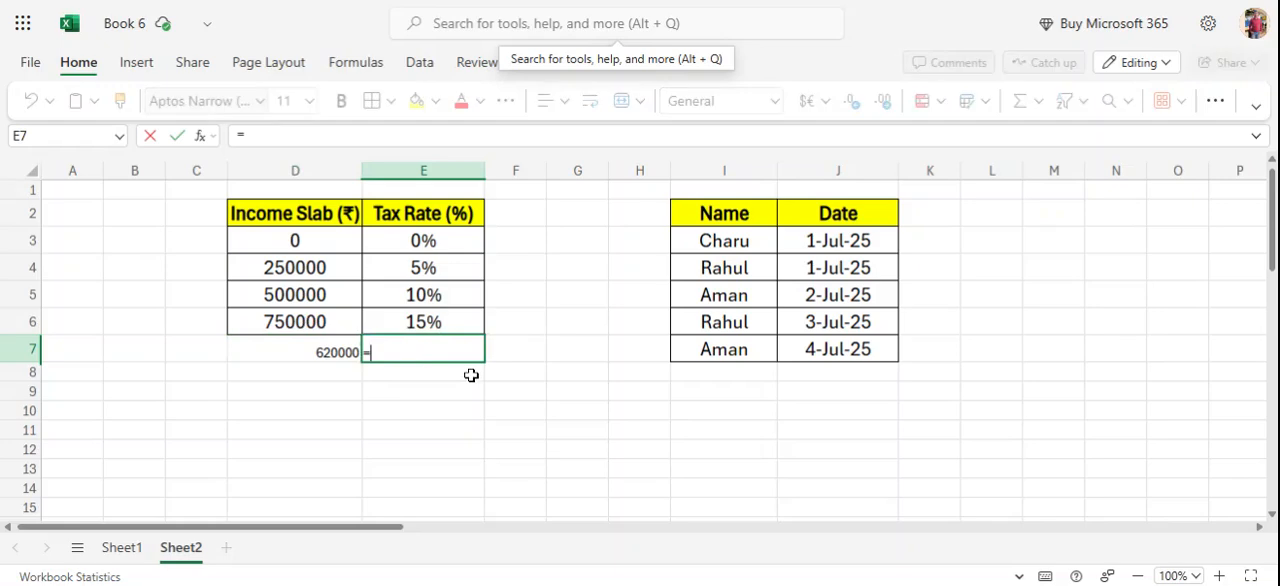
{"action": "type", "text": "v1o"}
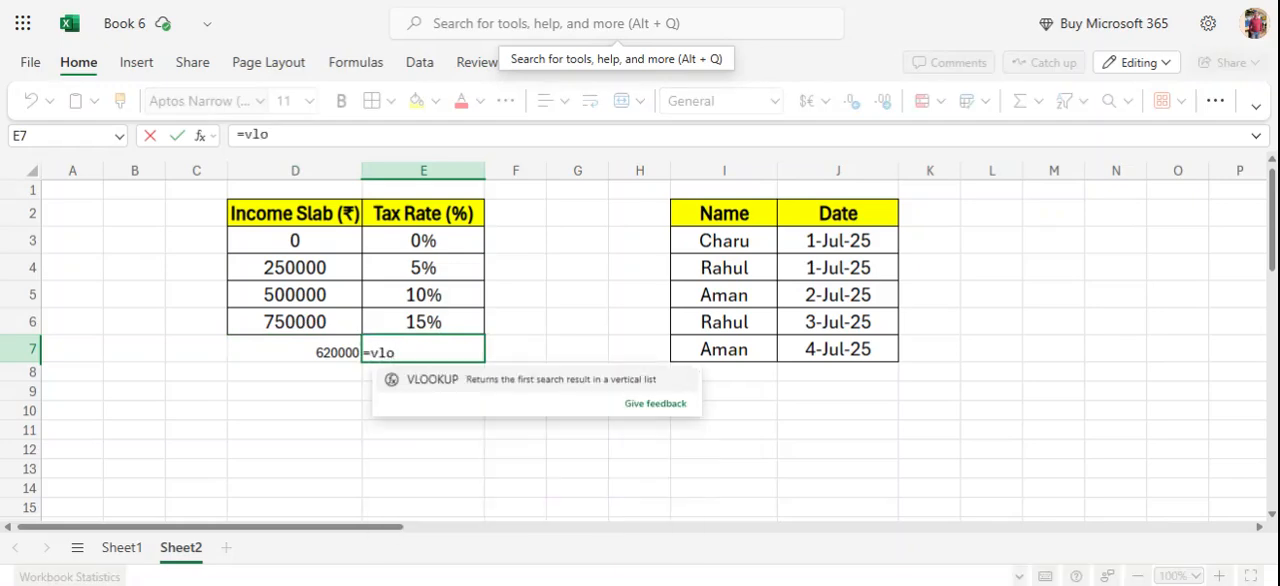
{"action": "key", "text": "Tab"}
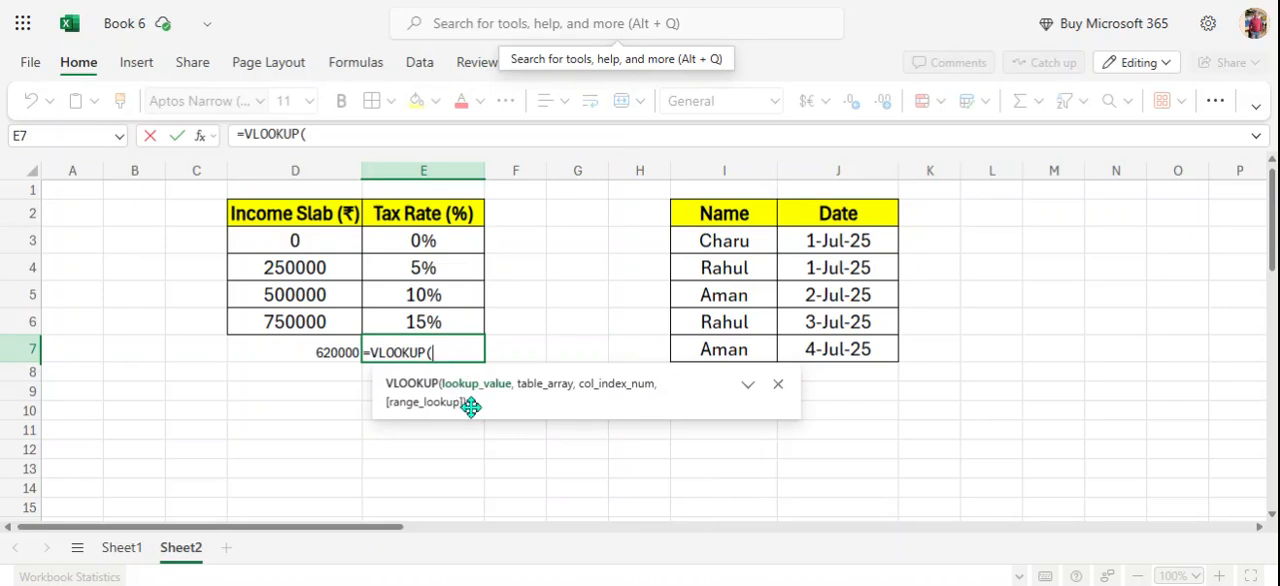
{"action": "left_click", "coordinate": [314, 352]}
{"action": "type", "text": ","}
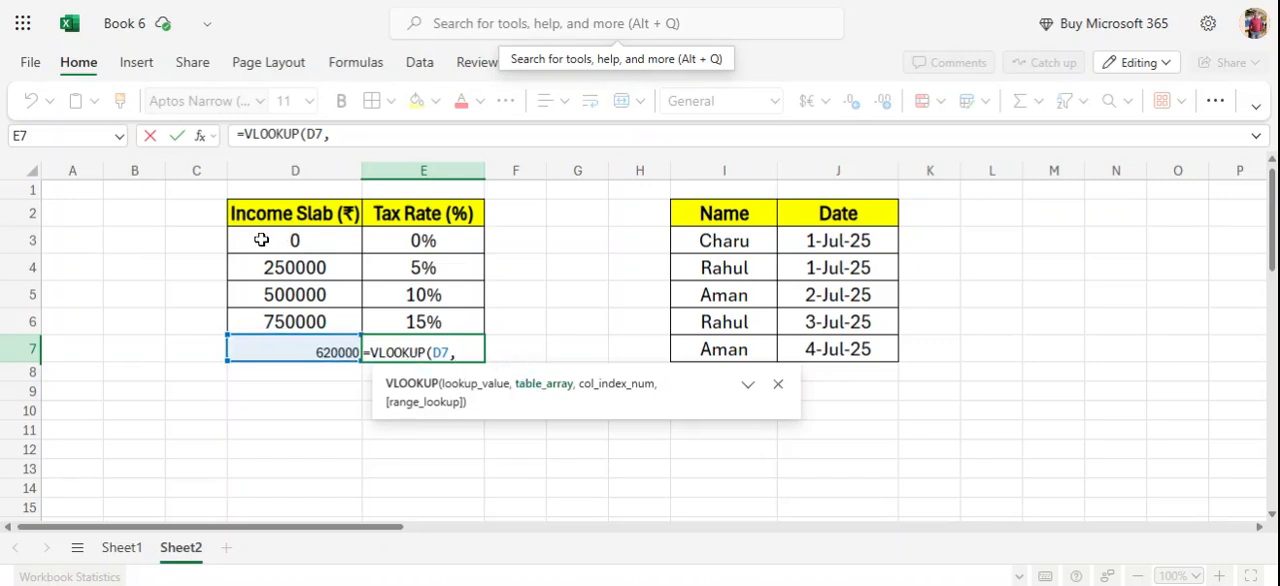
{"action": "left_click_drag", "start_coordinate": [261, 240], "coordinate": [436, 321]}
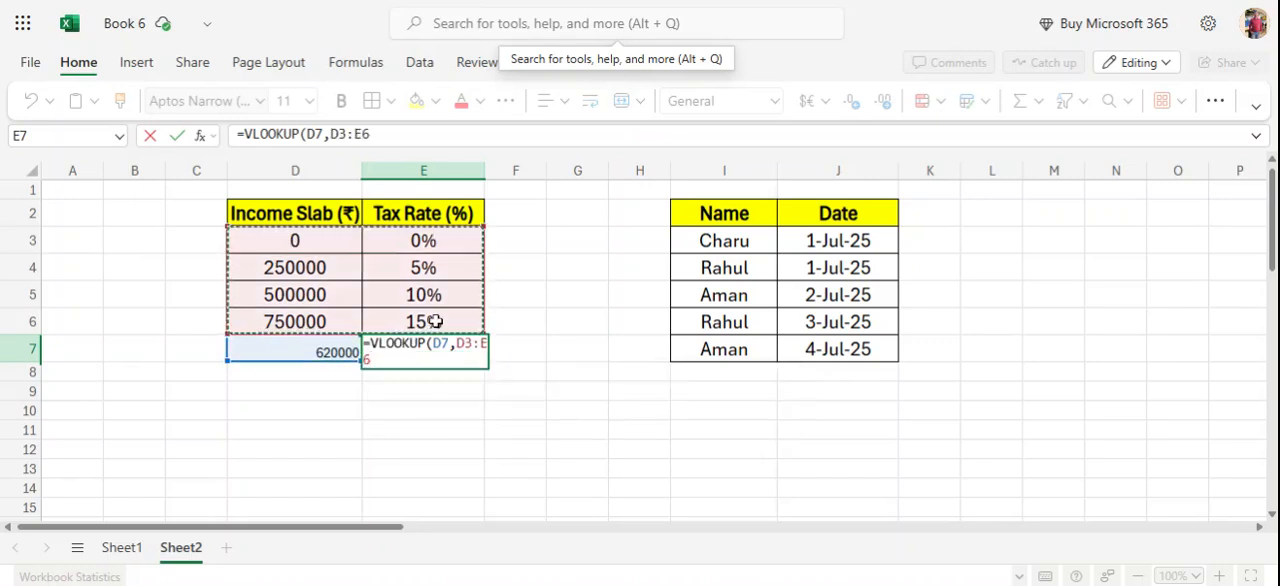
{"action": "type", "text": ","}
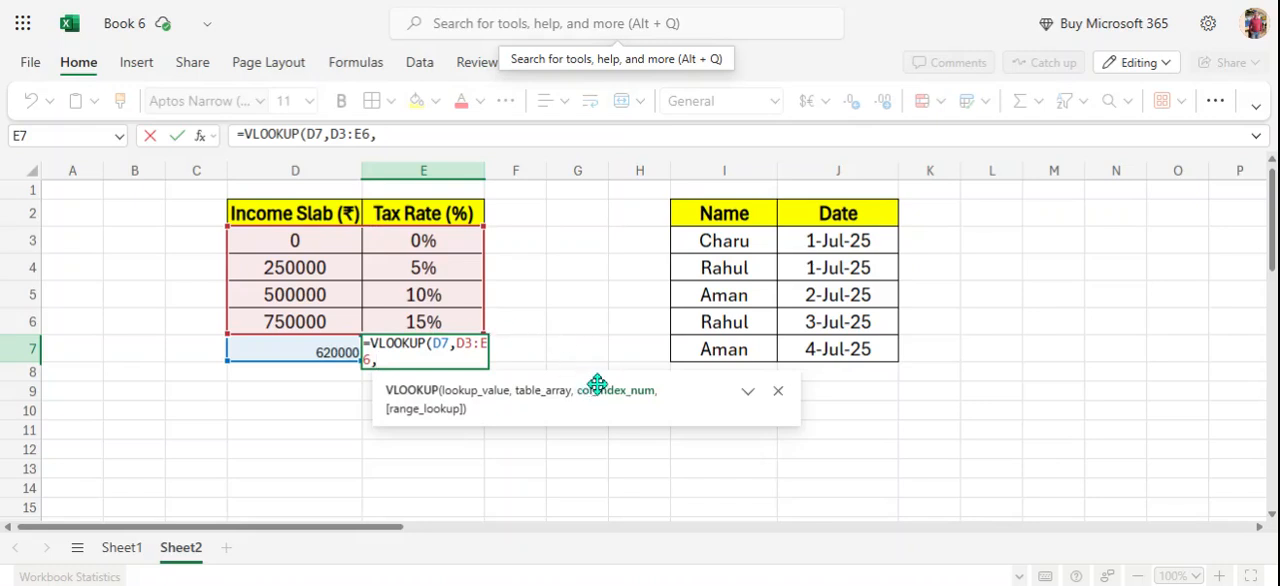
{"action": "left_click_drag", "start_coordinate": [438, 243], "coordinate": [436, 321]}
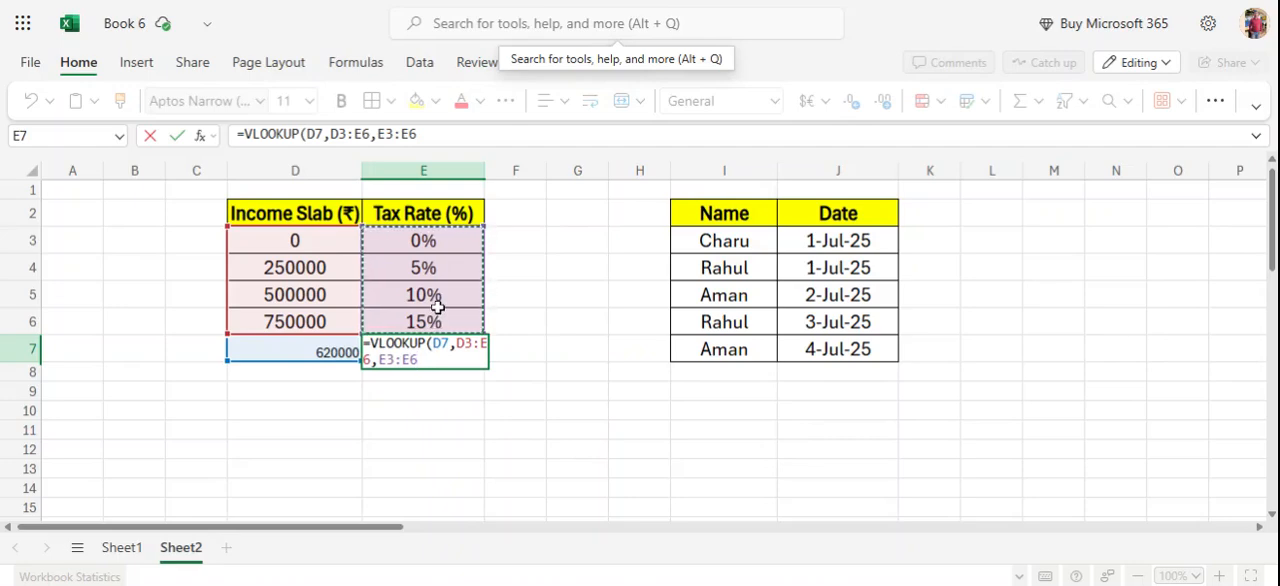
{"action": "key", "text": "BackSpace"}
{"action": "key", "text": "BackSpace"}
{"action": "key", "text": "BackSpace"}
{"action": "key", "text": "BackSpace"}
{"action": "key", "text": "BackSpace"}
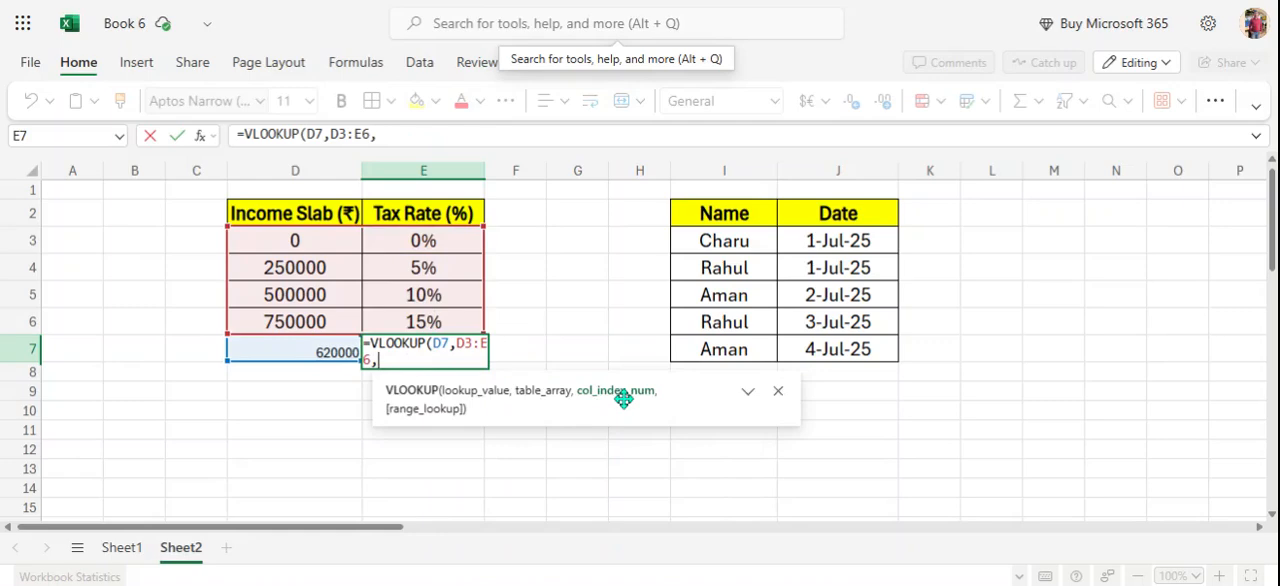
Complete the VLOOKUP formula with column index 2 and TRUE for an approximate match.
{"action": "type", "text": "2,"}
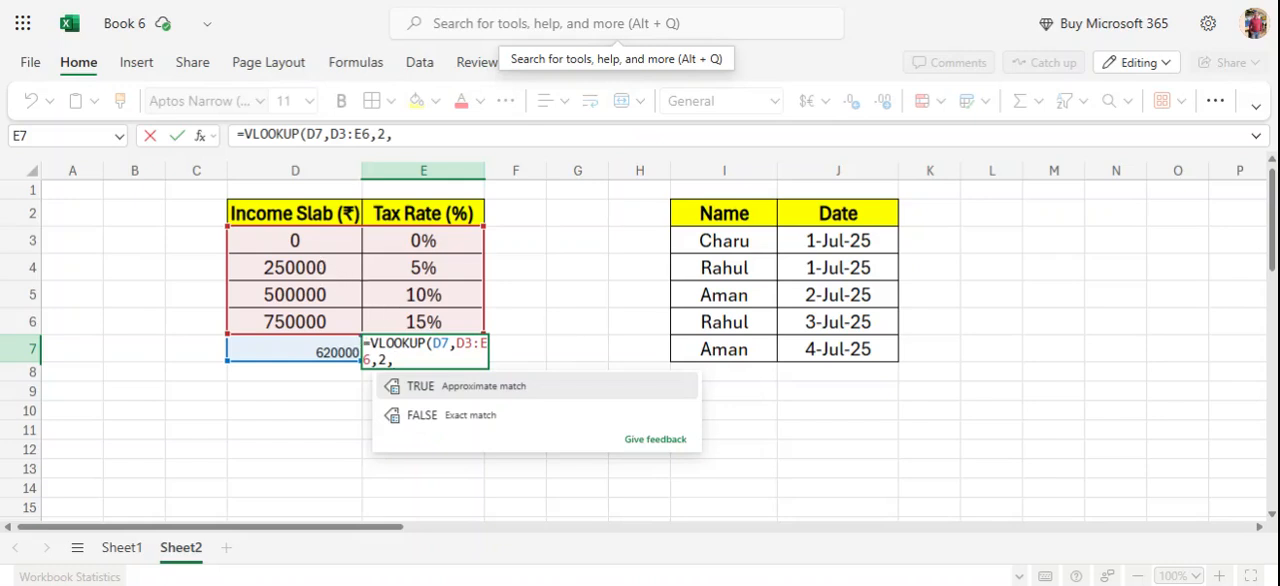
{"action": "left_click", "coordinate": [449, 388]}
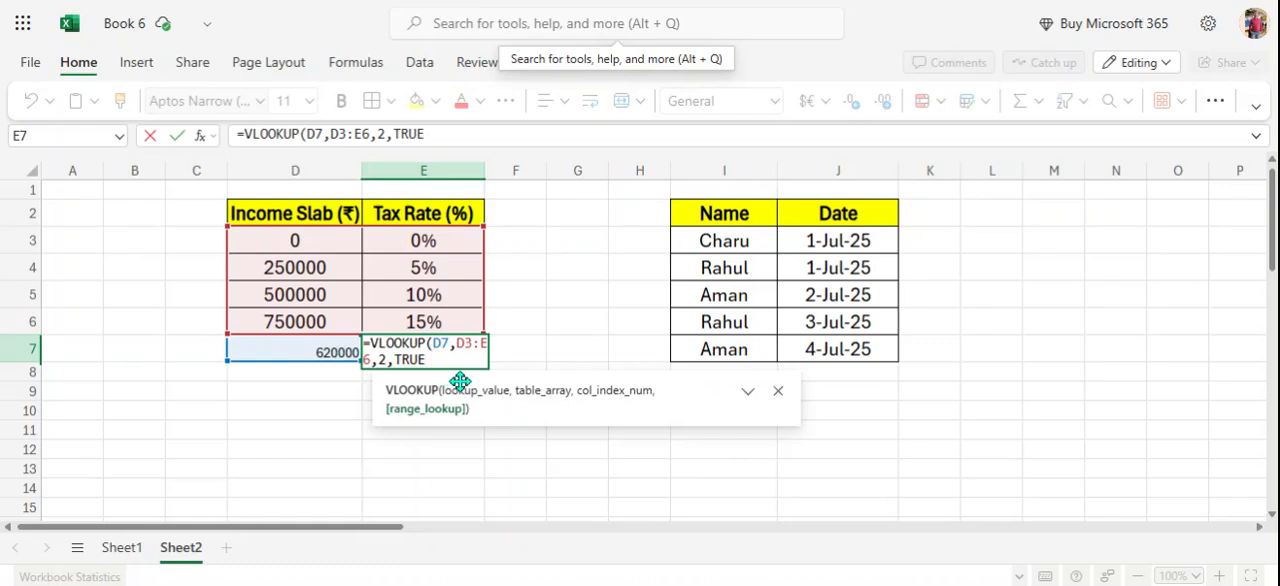
{"action": "type", "text": ")"}
{"action": "key", "text": "Return"}
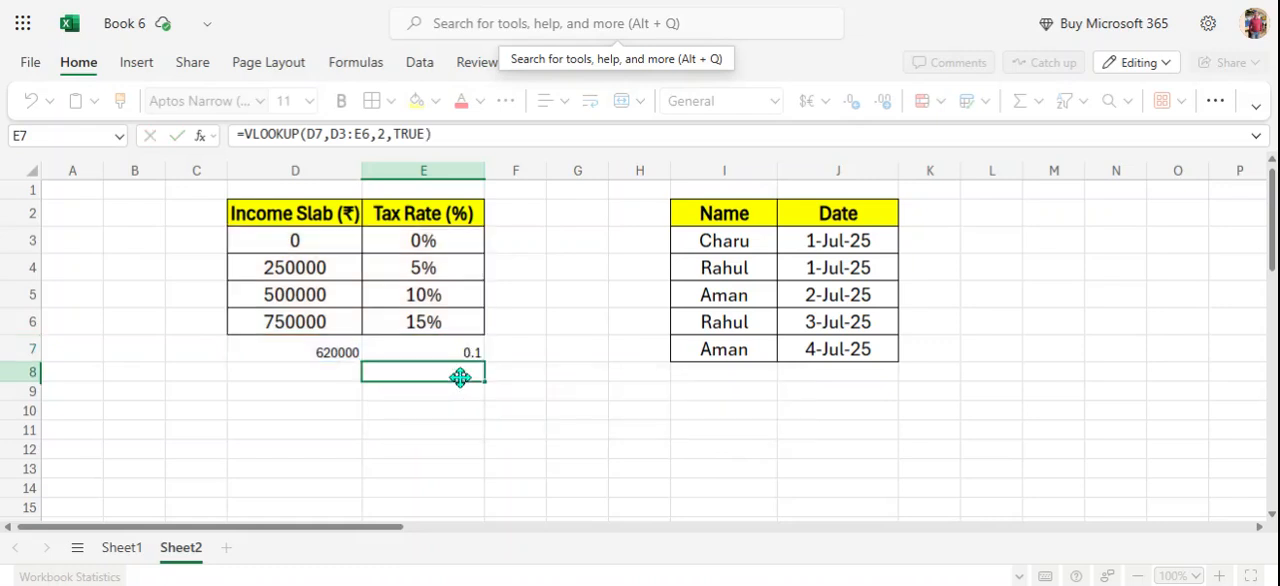
Format the tax rate result in E7 as a percentage with no decimal places.
{"action": "left_click", "coordinate": [466, 354]}
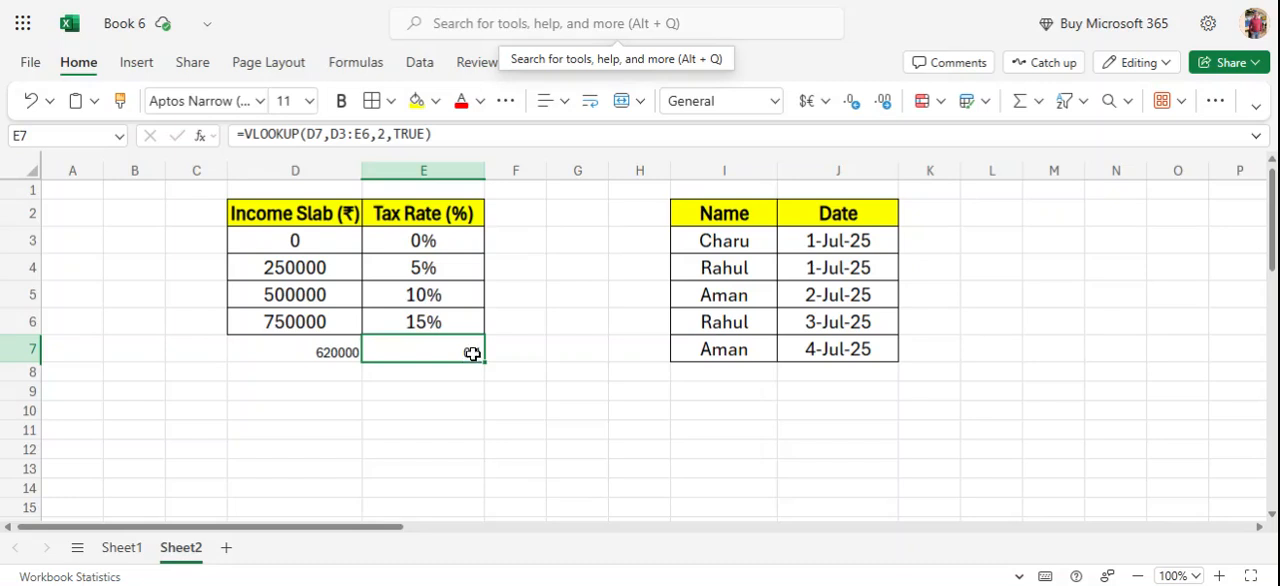
{"action": "left_click", "coordinate": [775, 102]}
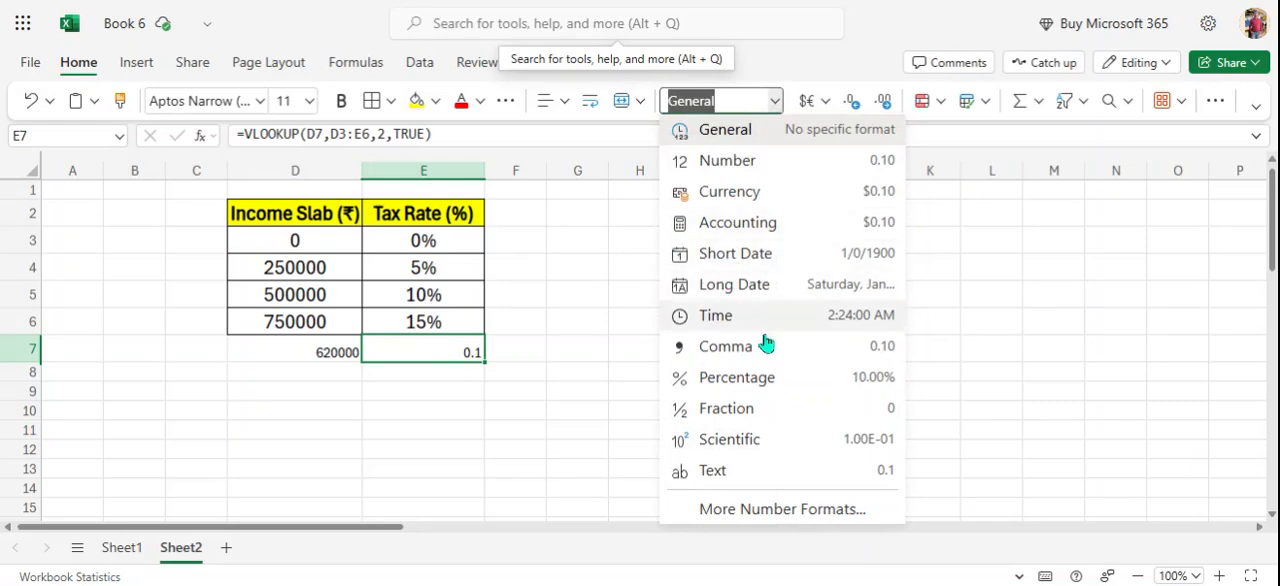
{"action": "left_click", "coordinate": [850, 387]}
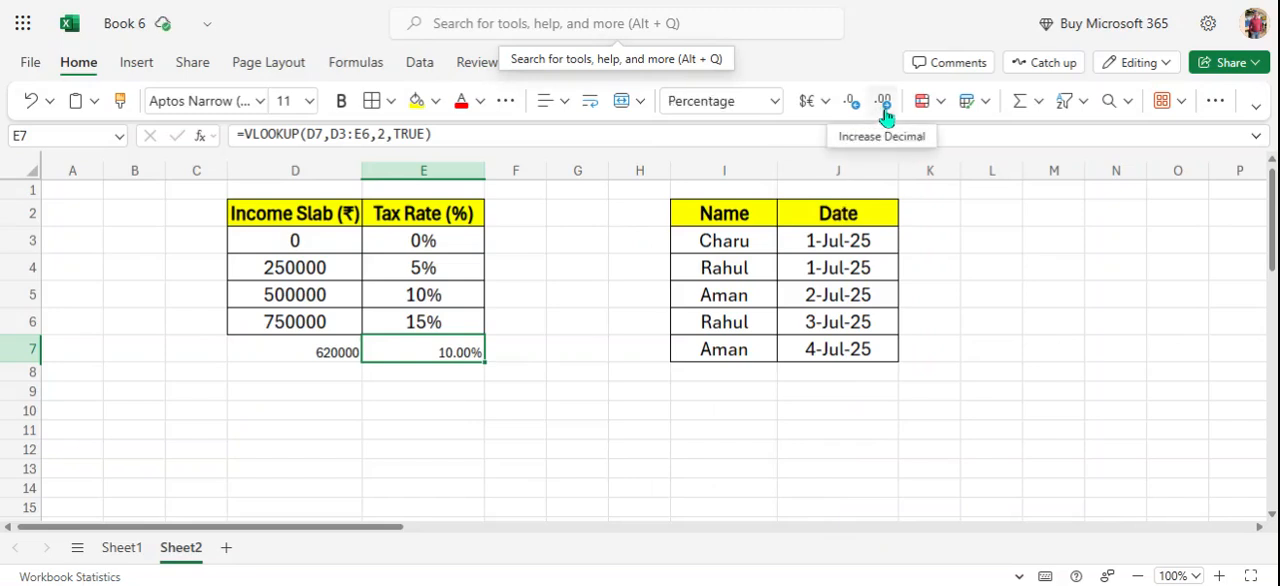
{"action": "left_click", "coordinate": [853, 110]}
{"action": "left_click", "coordinate": [855, 112]}
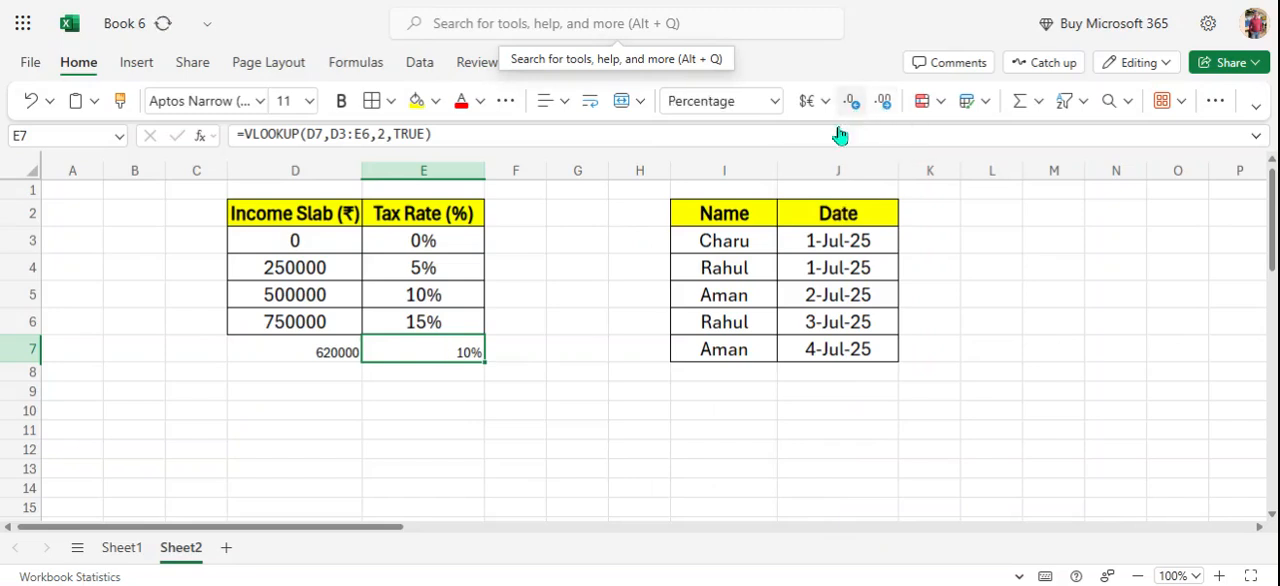
{"action": "left_click", "coordinate": [420, 440]}
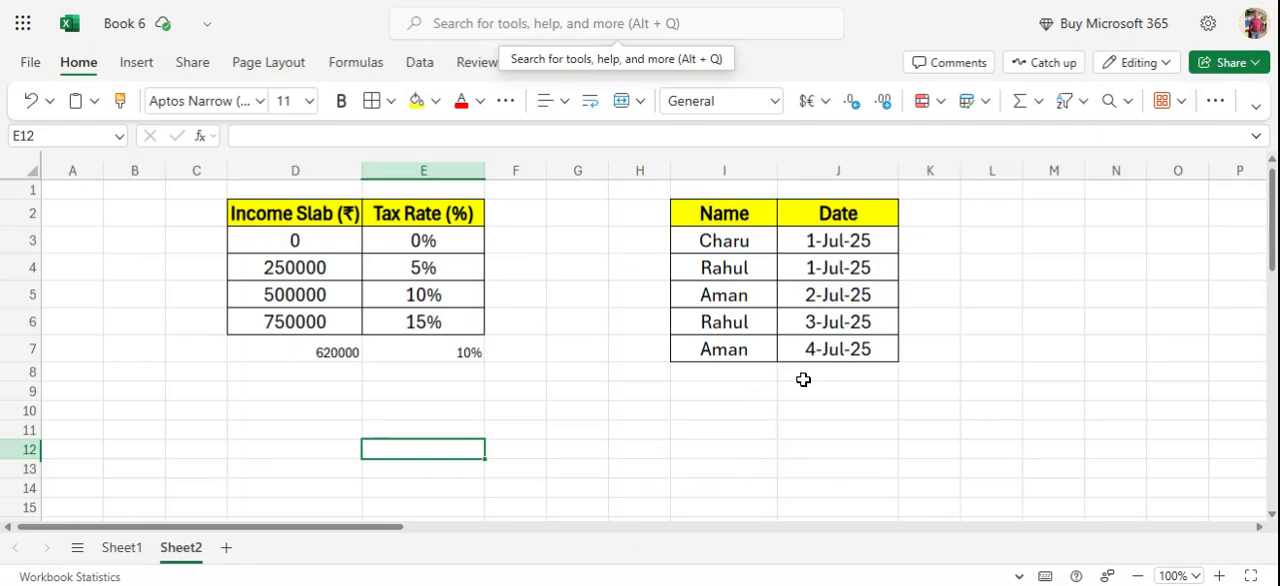
Enter the name from row 5 of the Name column in cell I9 as the lookup name.
{"action": "left_click", "coordinate": [728, 390]}
{"action": "type", "text": "="}
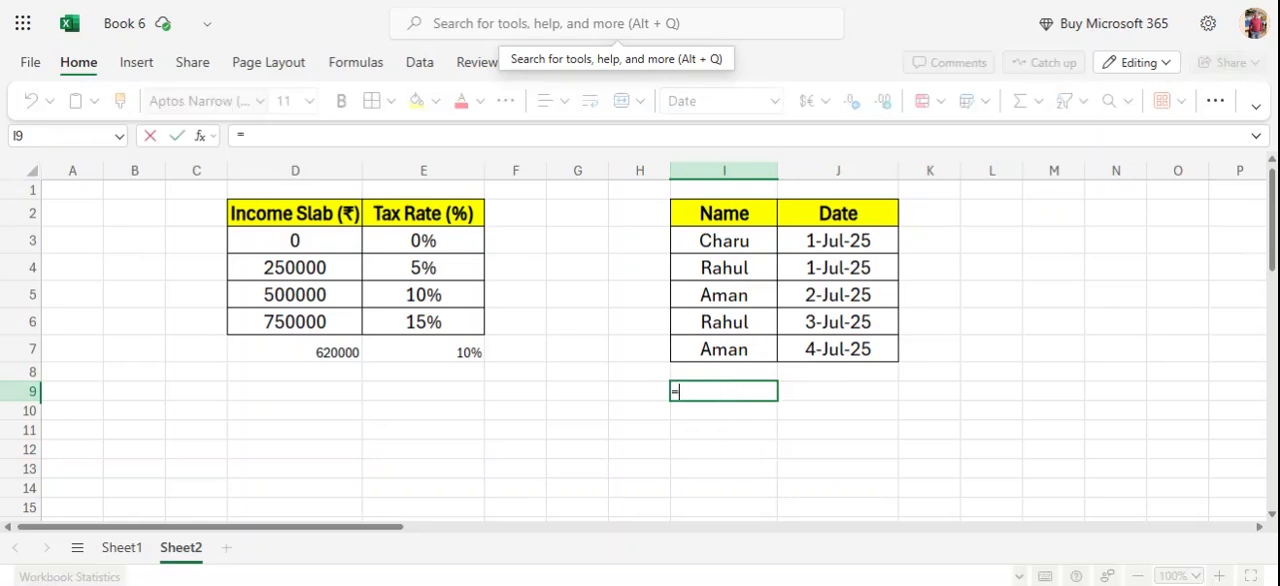
{"action": "type", "text": "u"}
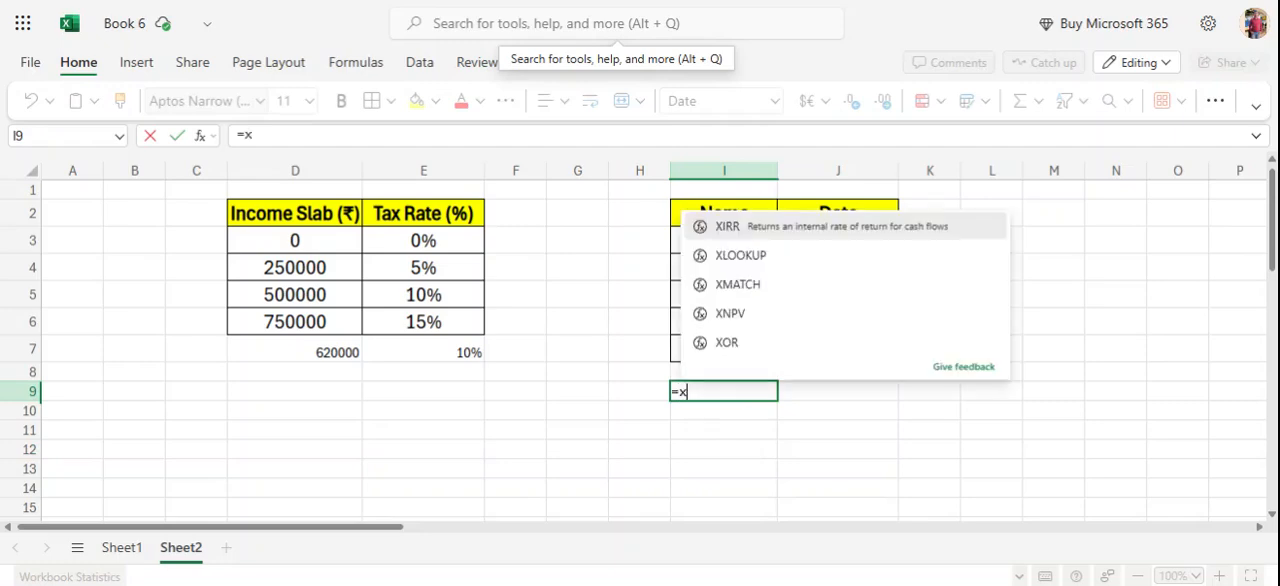
{"action": "key", "text": "BackSpace"}
{"action": "key", "text": "BackSpace"}
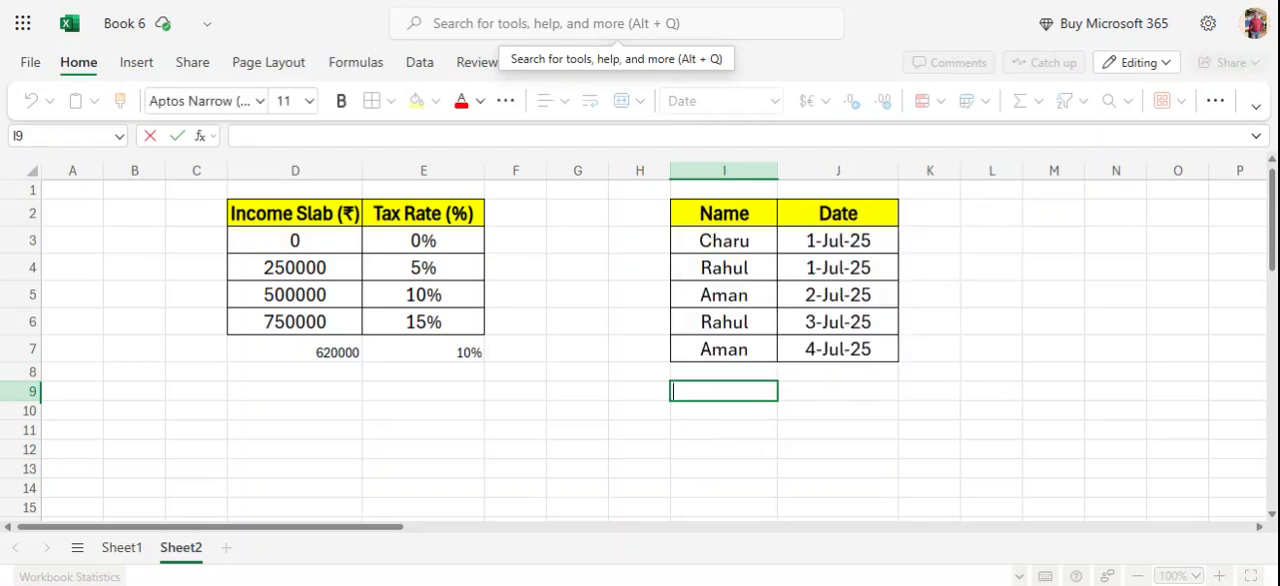
{"action": "type", "text": "Aman"}
{"action": "key", "text": "Return"}
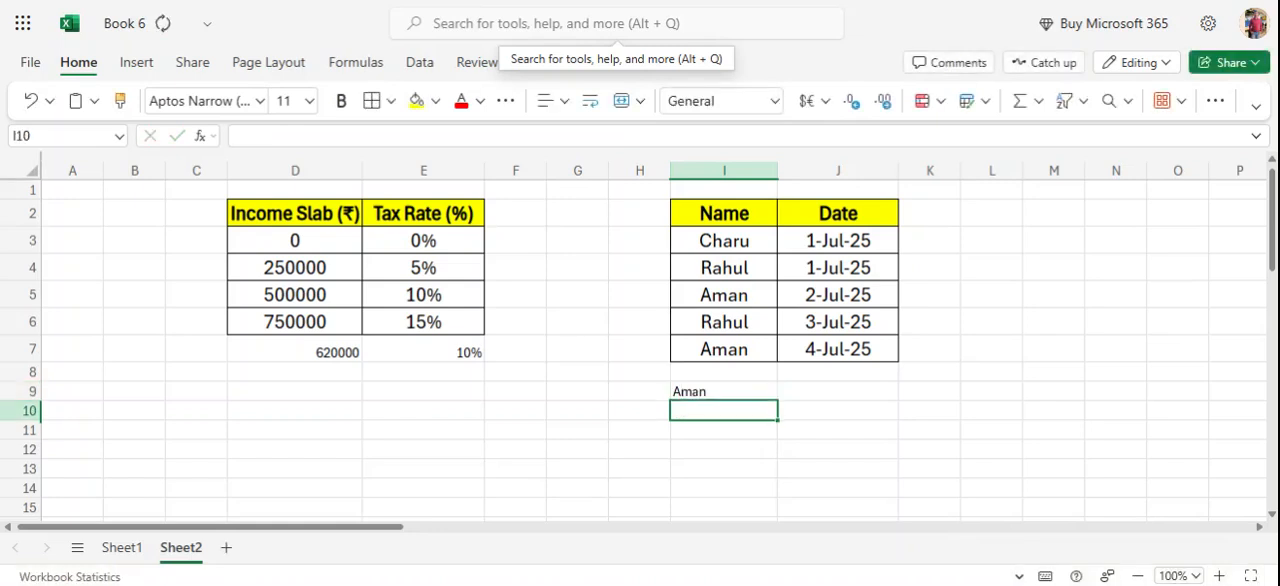
Start an XLOOKUP formula in J9 with I9 as the lookup value.
{"action": "key", "text": "Up"}
{"action": "key", "text": "Right"}
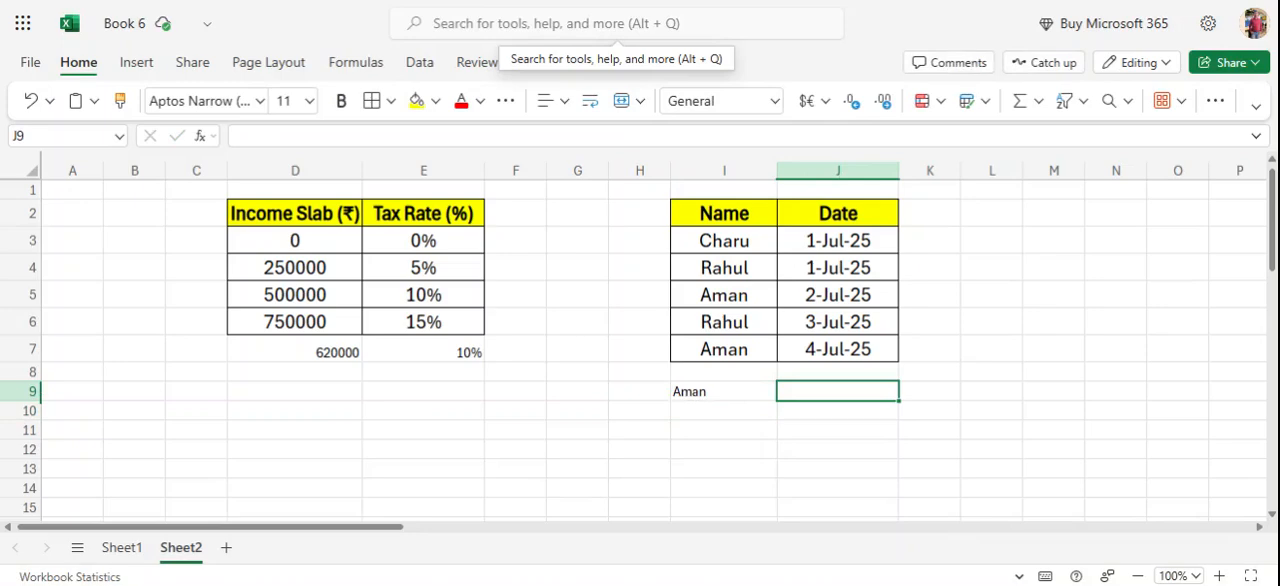
{"action": "type", "text": "=x"}
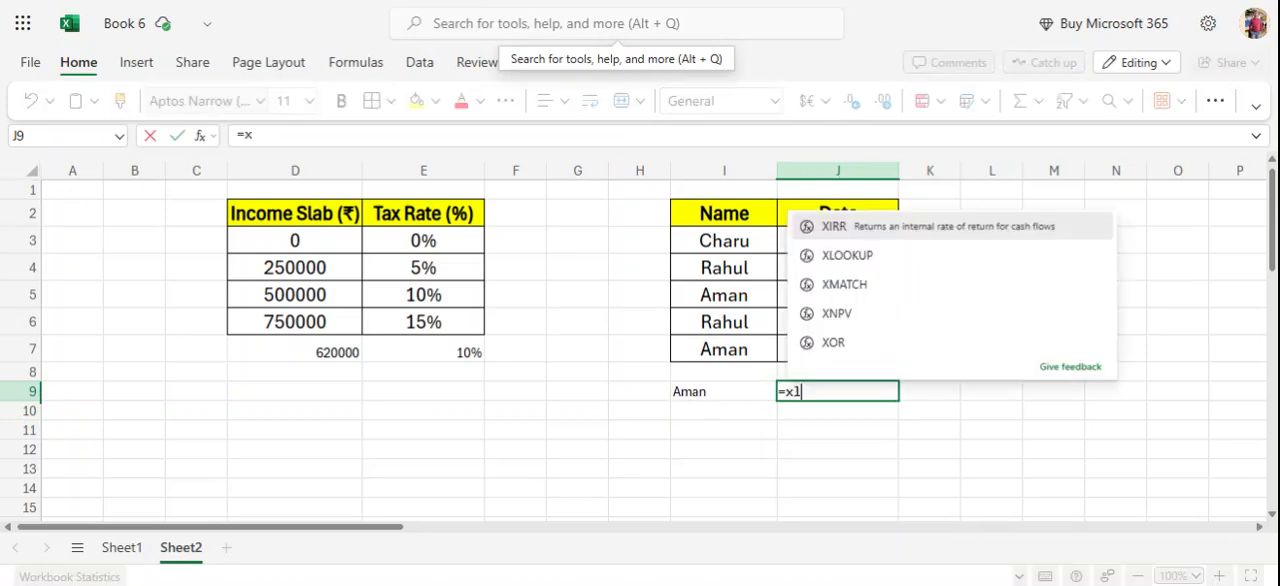
{"action": "type", "text": "l"}
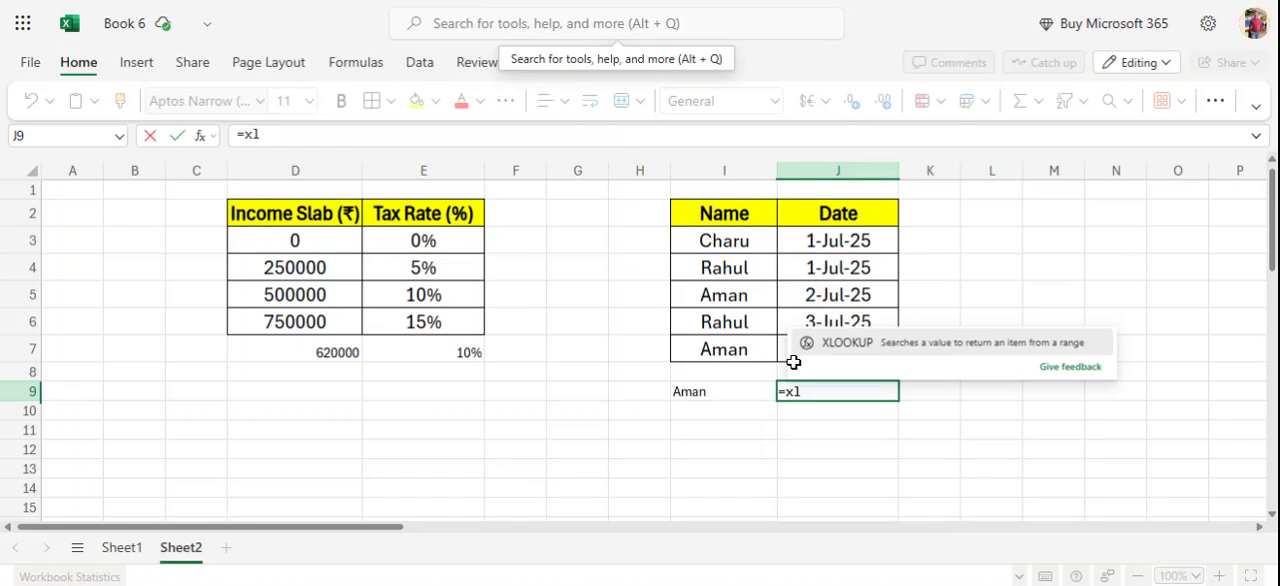
{"action": "left_click", "coordinate": [946, 343]}
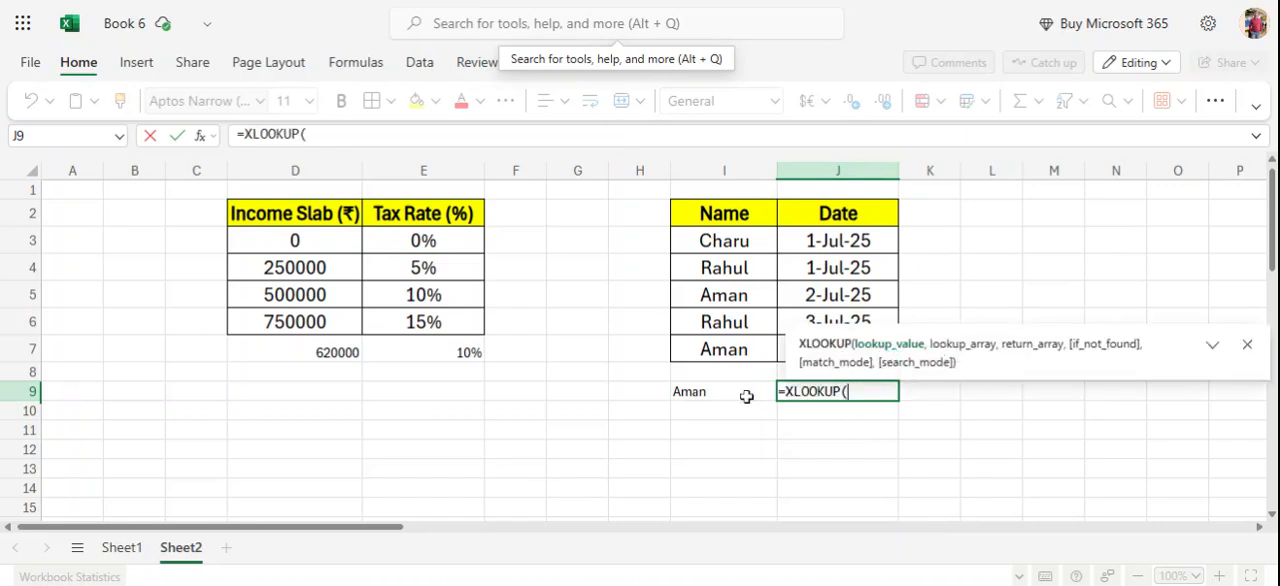
{"action": "left_click", "coordinate": [681, 399]}
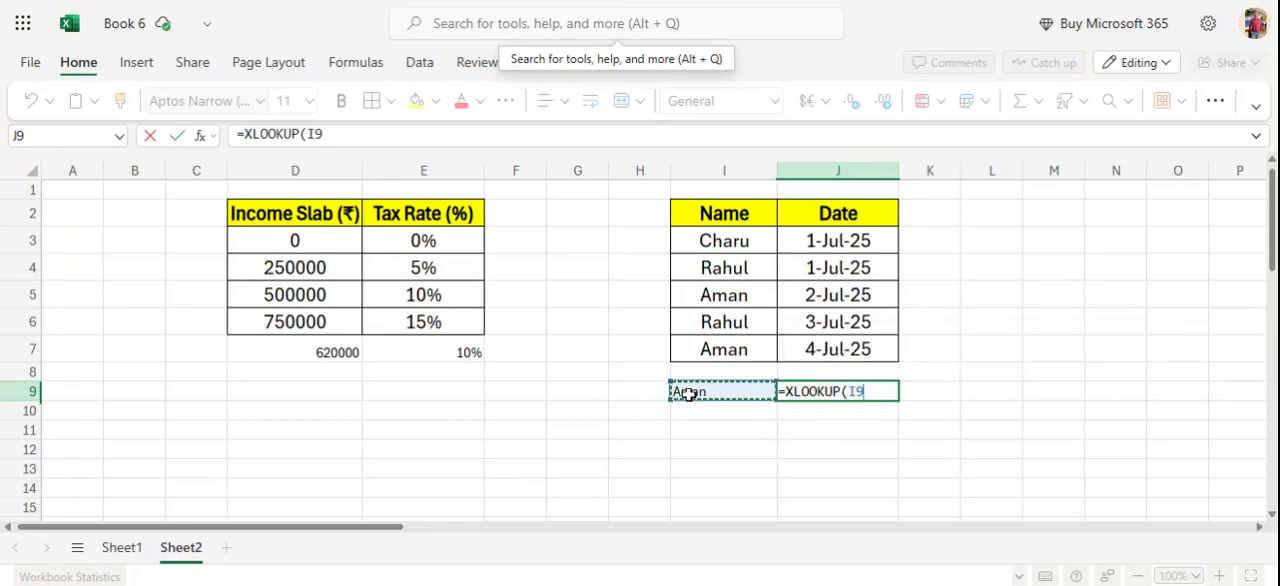
{"action": "type", "text": ","}
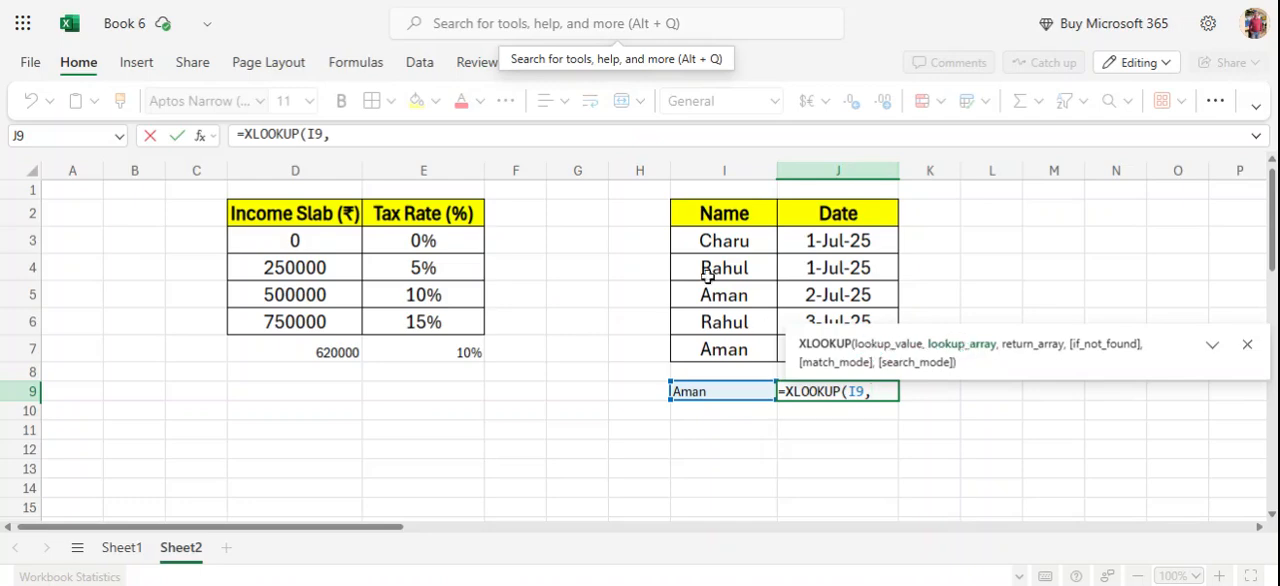
Add I3:I7 as the lookup array and J3:J7 as the return array of the XLOOKUP formula.
{"action": "left_click_drag", "start_coordinate": [708, 240], "coordinate": [722, 347]}
{"action": "type", "text": ","}
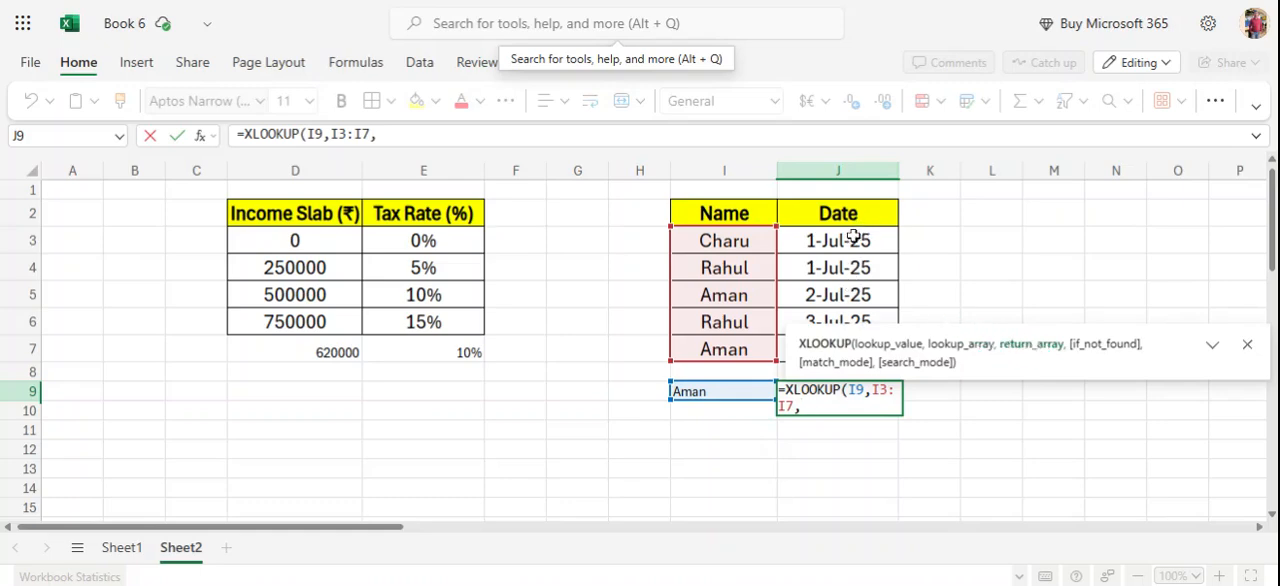
{"action": "left_click_drag", "start_coordinate": [849, 249], "coordinate": [849, 357]}
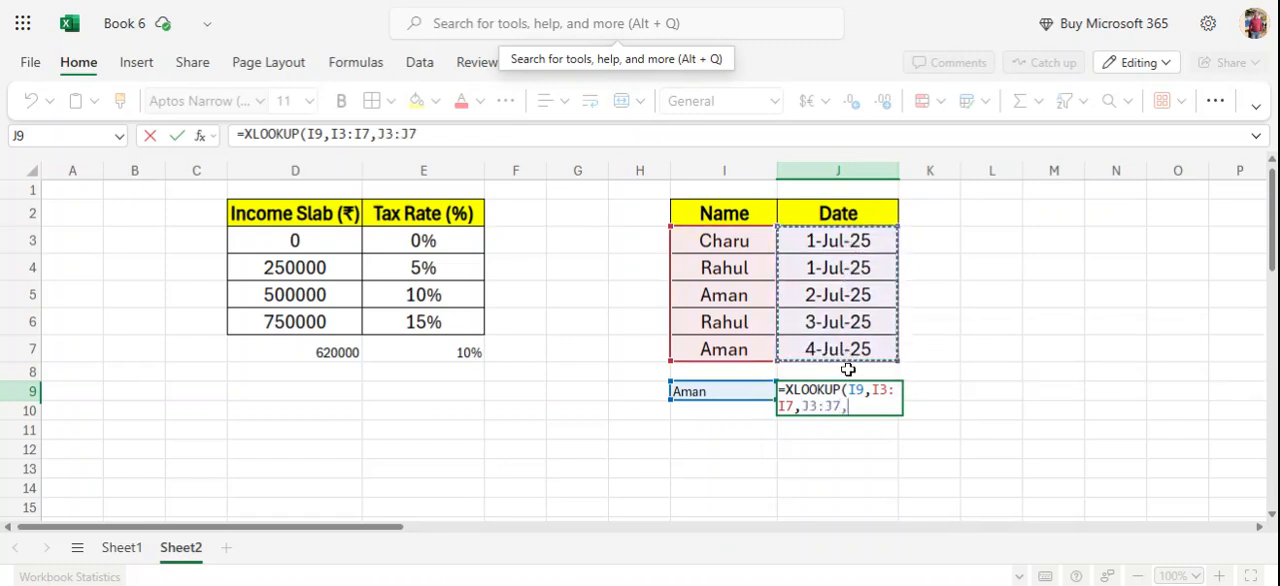
Complete the XLOOKUP formula with the if-not-found and match mode arguments left empty and search mode 1 (first-to-last).
{"action": "type", "text": ","}
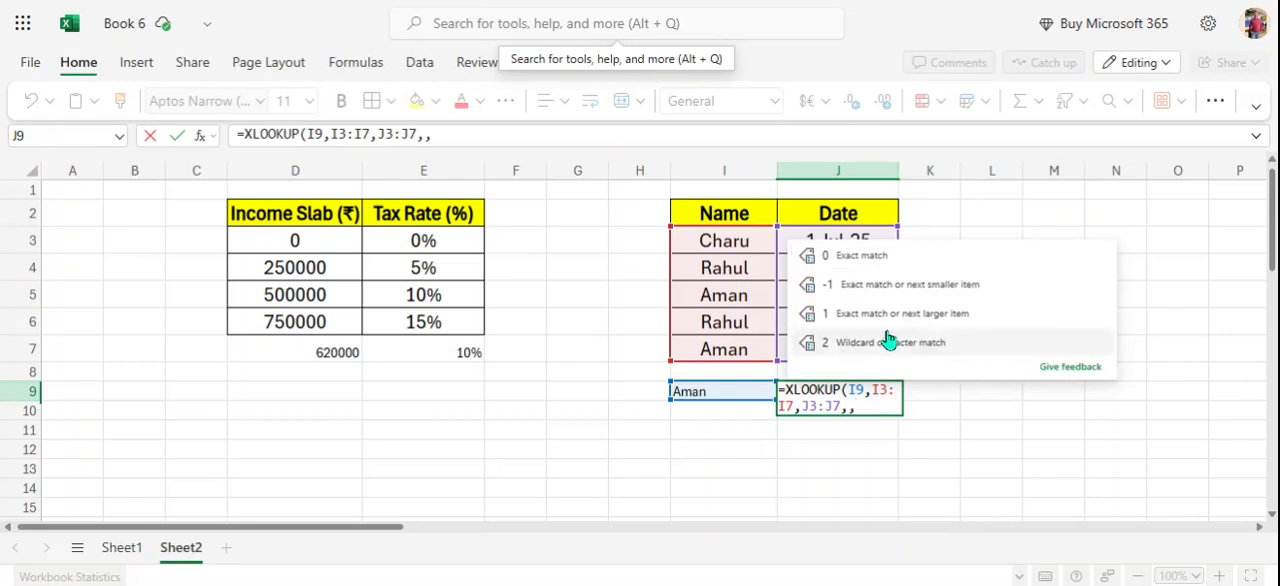
{"action": "type", "text": ","}
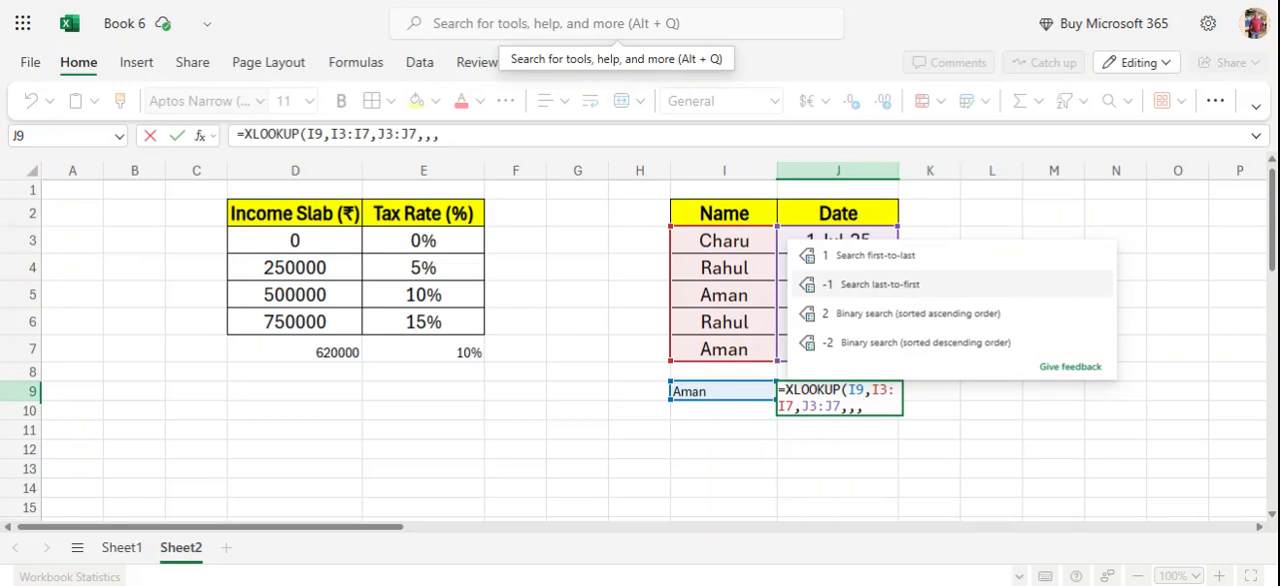
{"action": "key", "text": "Up"}
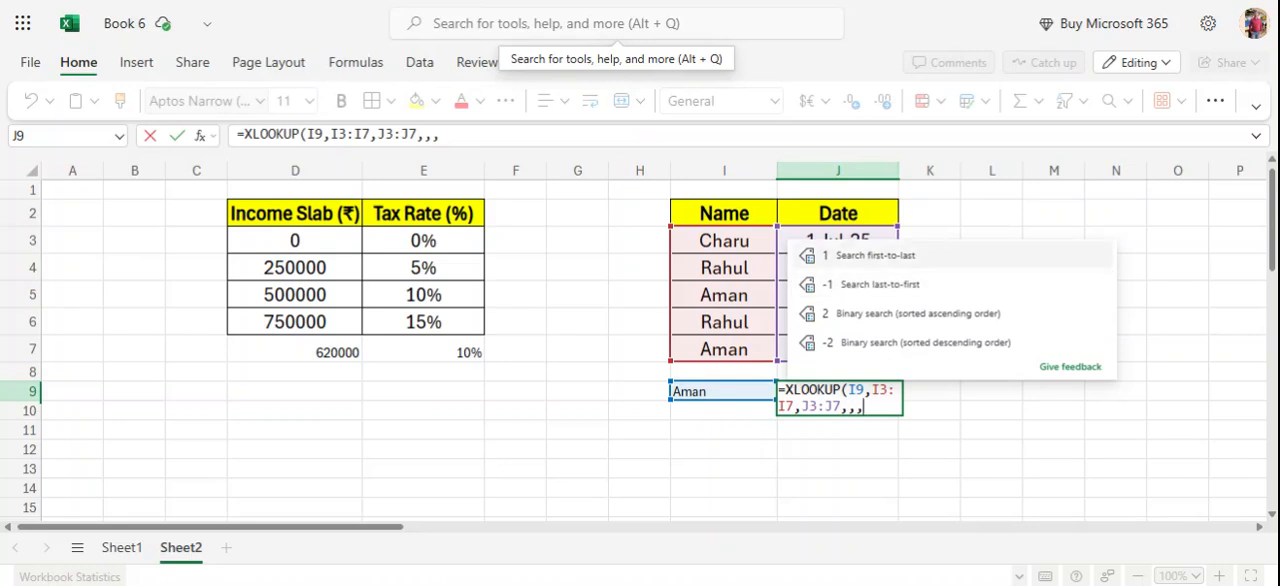
{"action": "left_click", "coordinate": [884, 259]}
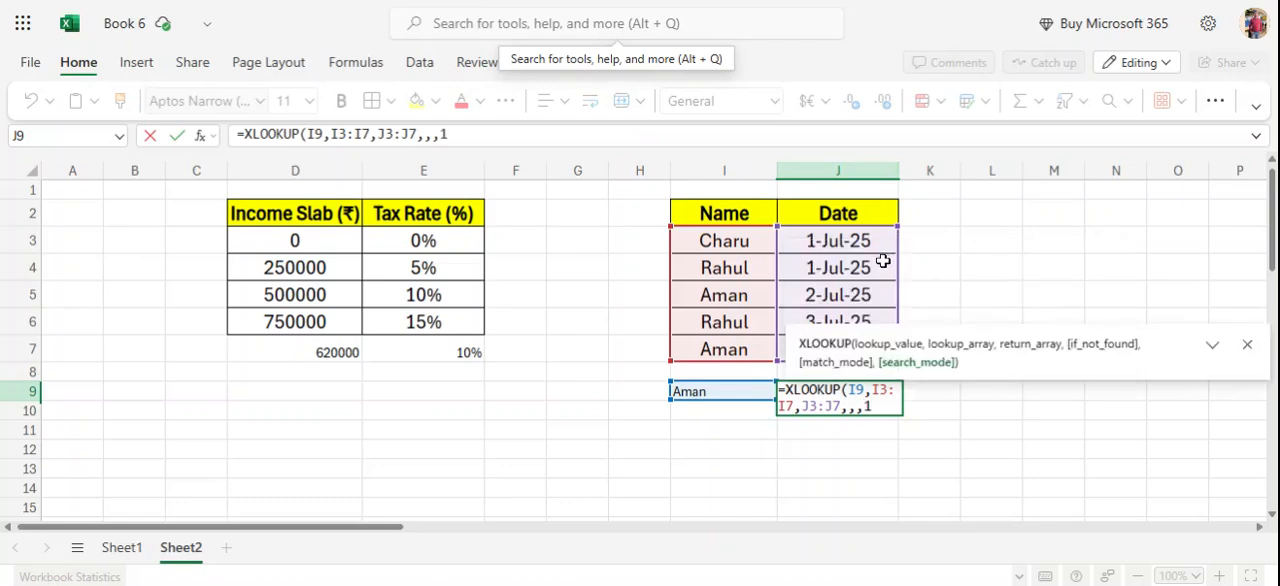
{"action": "key", "text": "Return"}
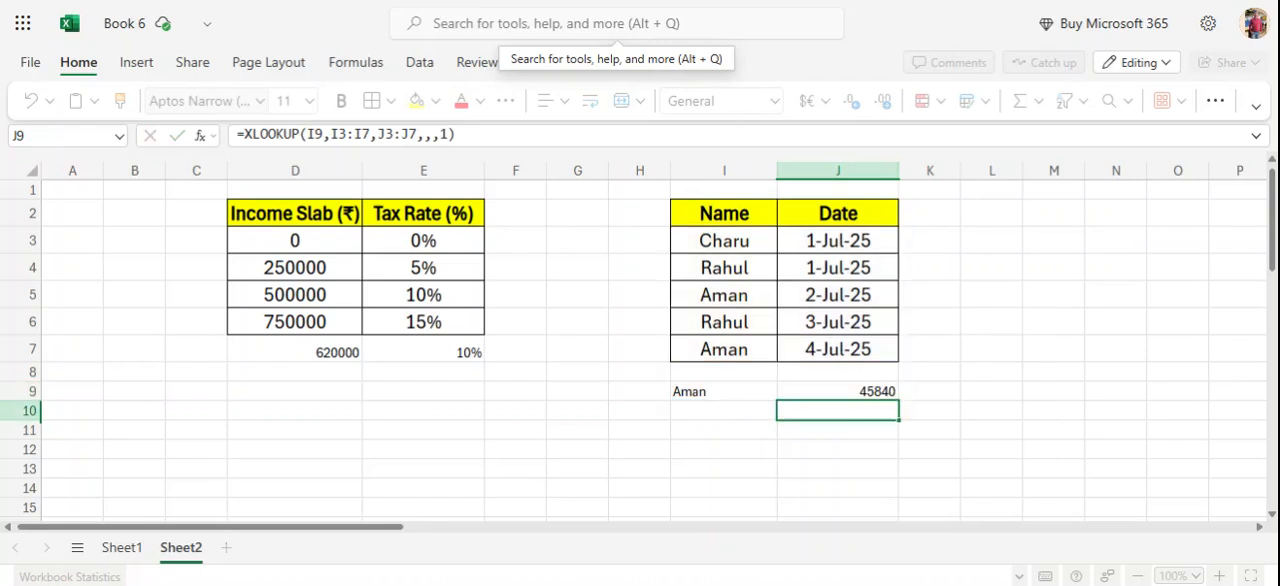
Format the XLOOKUP result in J9 as a Short Date.
{"action": "left_click", "coordinate": [857, 391]}
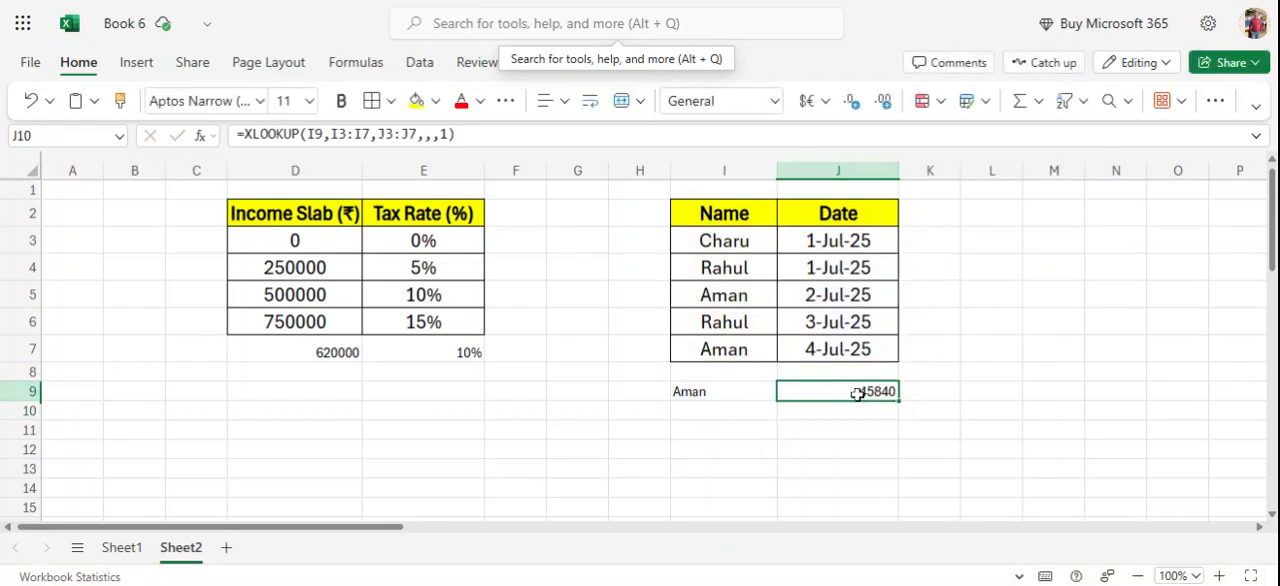
{"action": "left_click", "coordinate": [775, 106]}
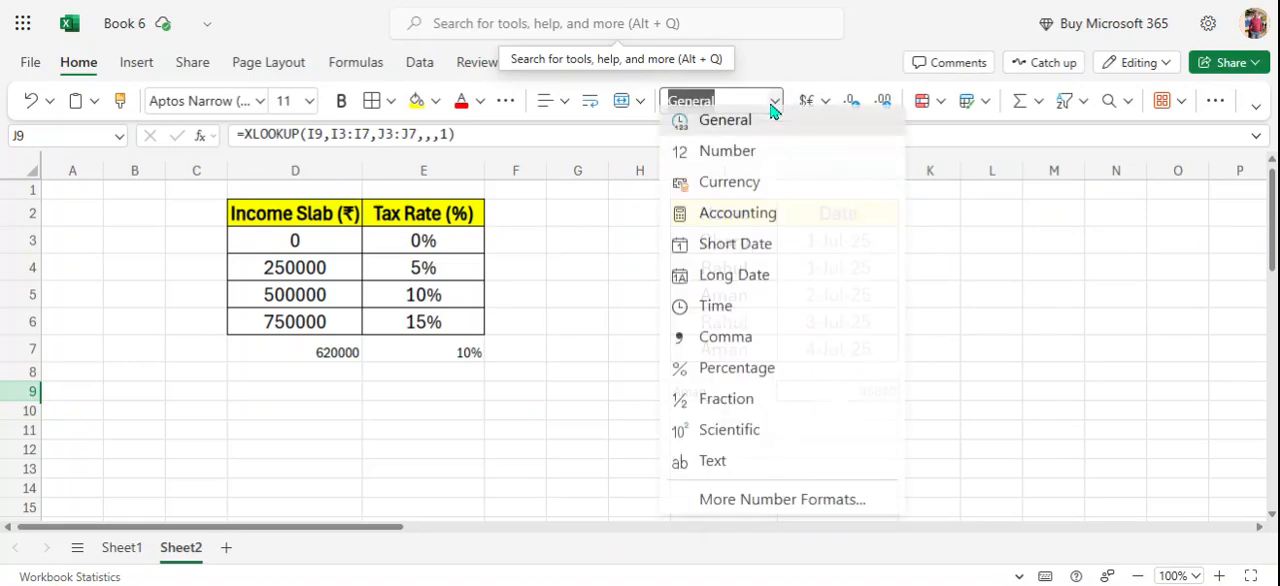
{"action": "left_click", "coordinate": [752, 253]}
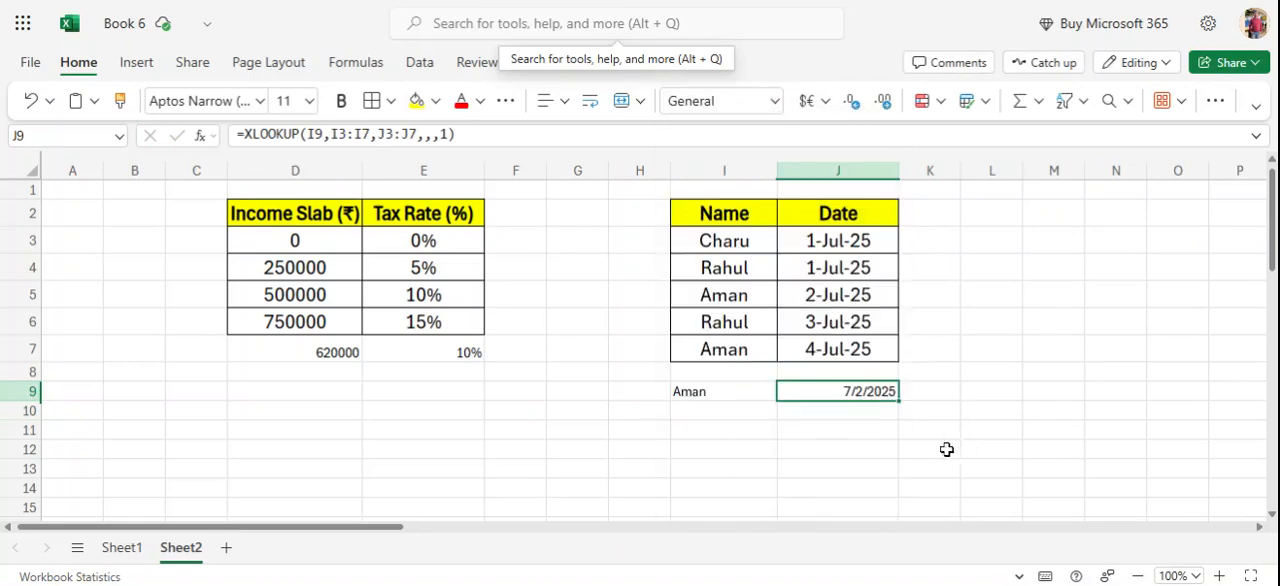
{"action": "left_click", "coordinate": [850, 447]}
Change the search mode of the XLOOKUP formula in J9 to -1 (last-to-first).
{"action": "left_click", "coordinate": [847, 397]}
{"action": "left_click", "coordinate": [448, 135]}
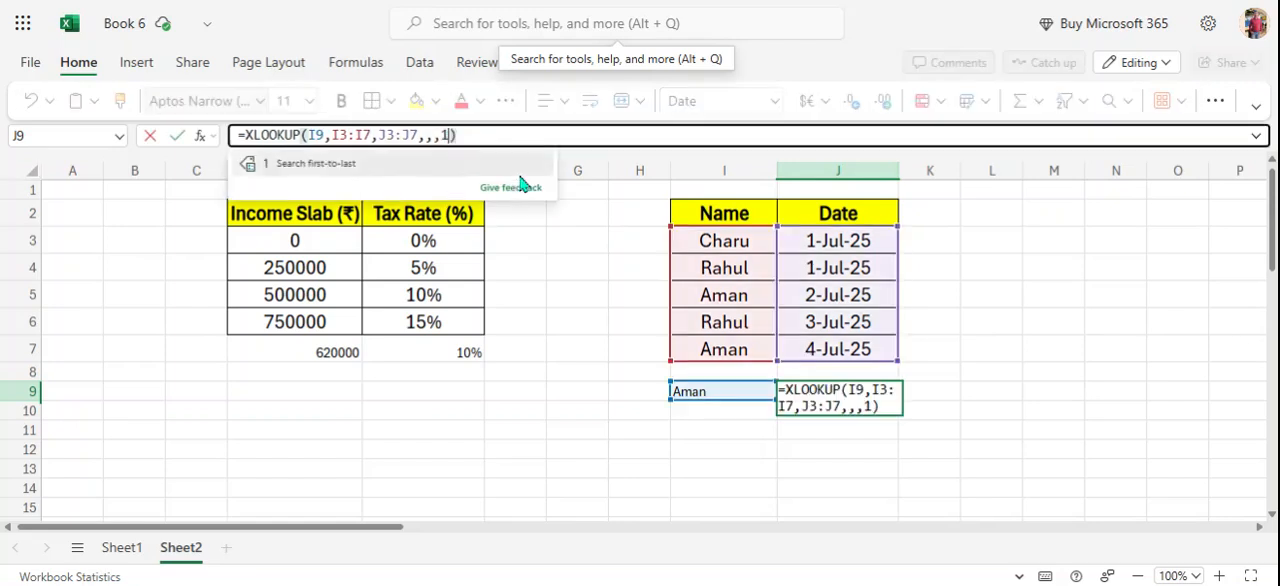
{"action": "key", "text": "BackSpace"}
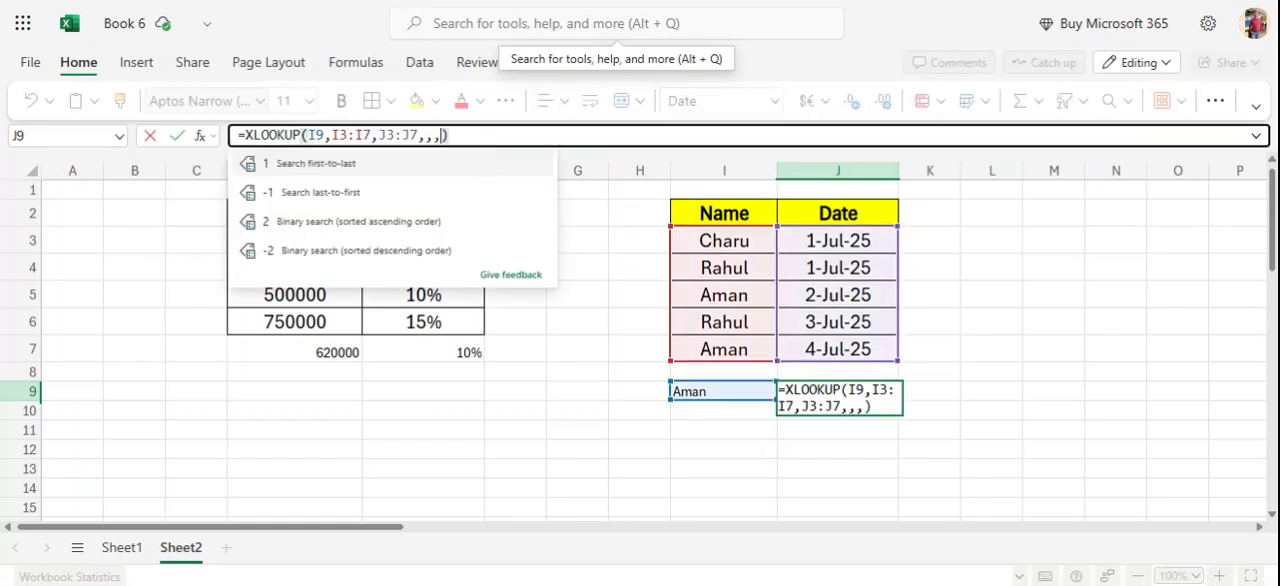
{"action": "left_click", "coordinate": [375, 198]}
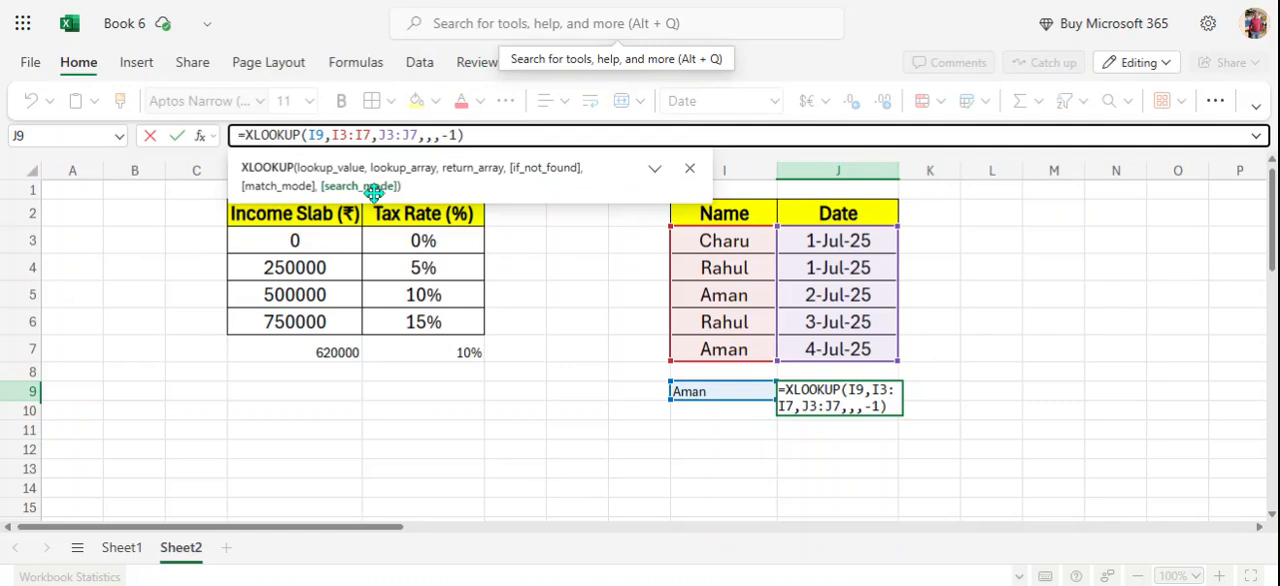
{"action": "key", "text": "Return"}
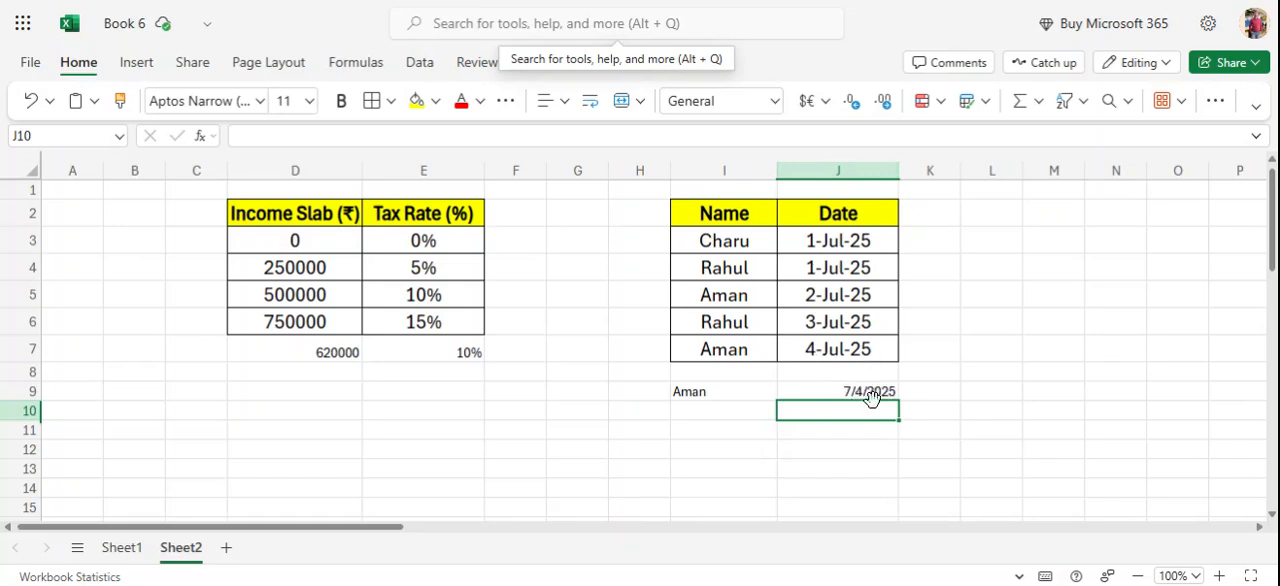
Try search mode 2, binary search in ascending order, in the XLOOKUP formula in J9.
{"action": "left_click", "coordinate": [869, 394]}
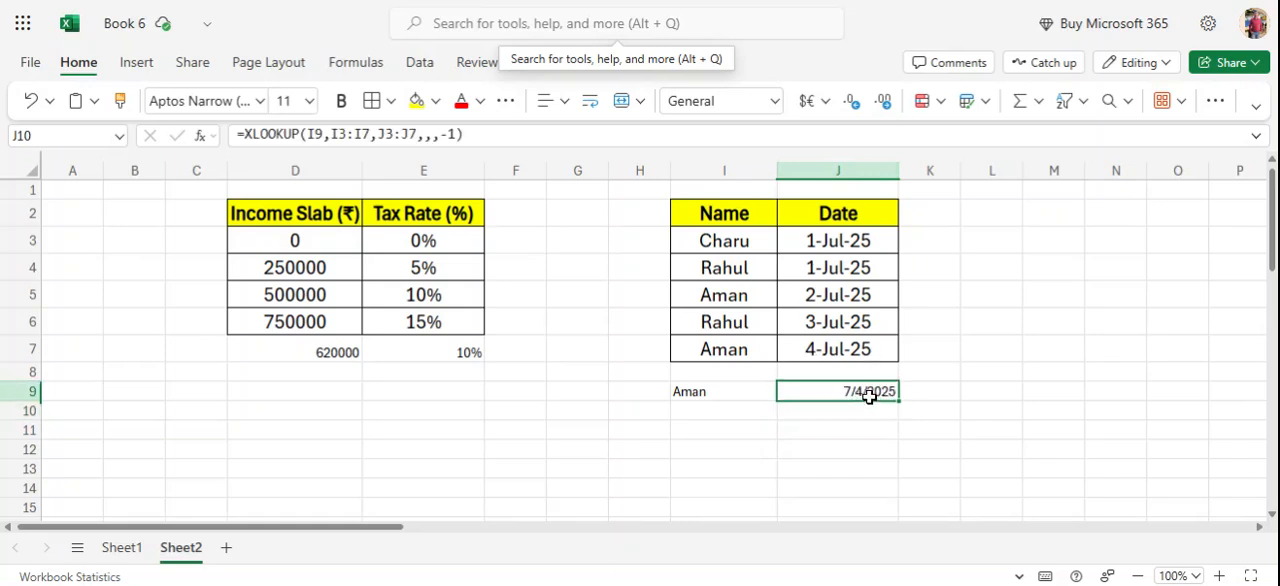
{"action": "left_click", "coordinate": [455, 135]}
{"action": "key", "text": "BackSpace"}
{"action": "key", "text": "BackSpace"}
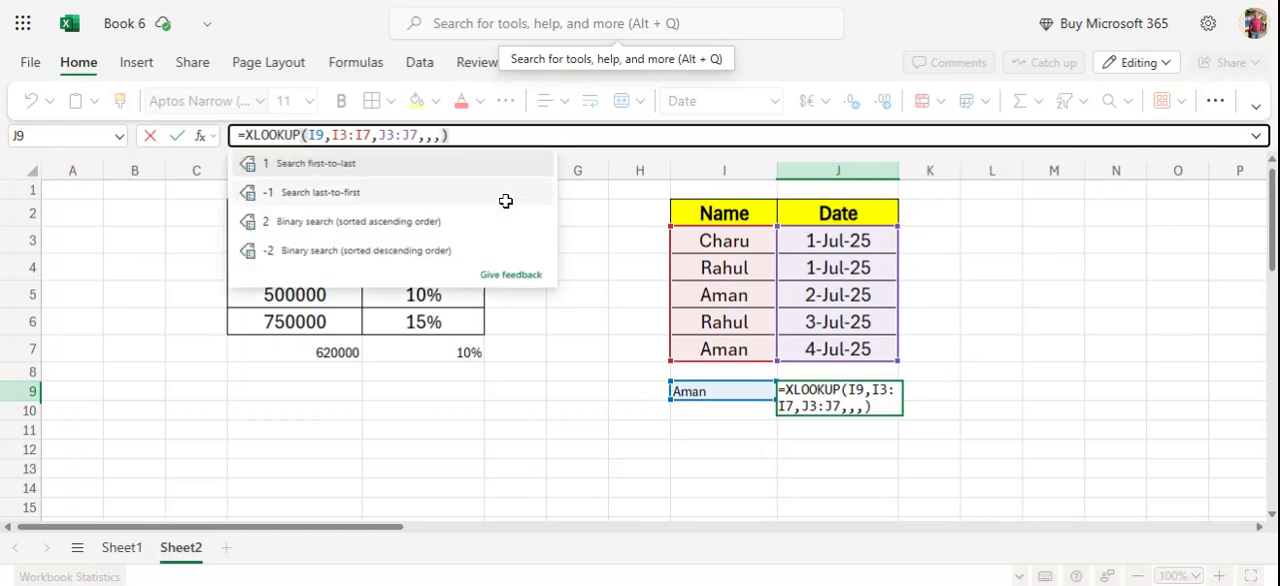
{"action": "left_click", "coordinate": [397, 226]}
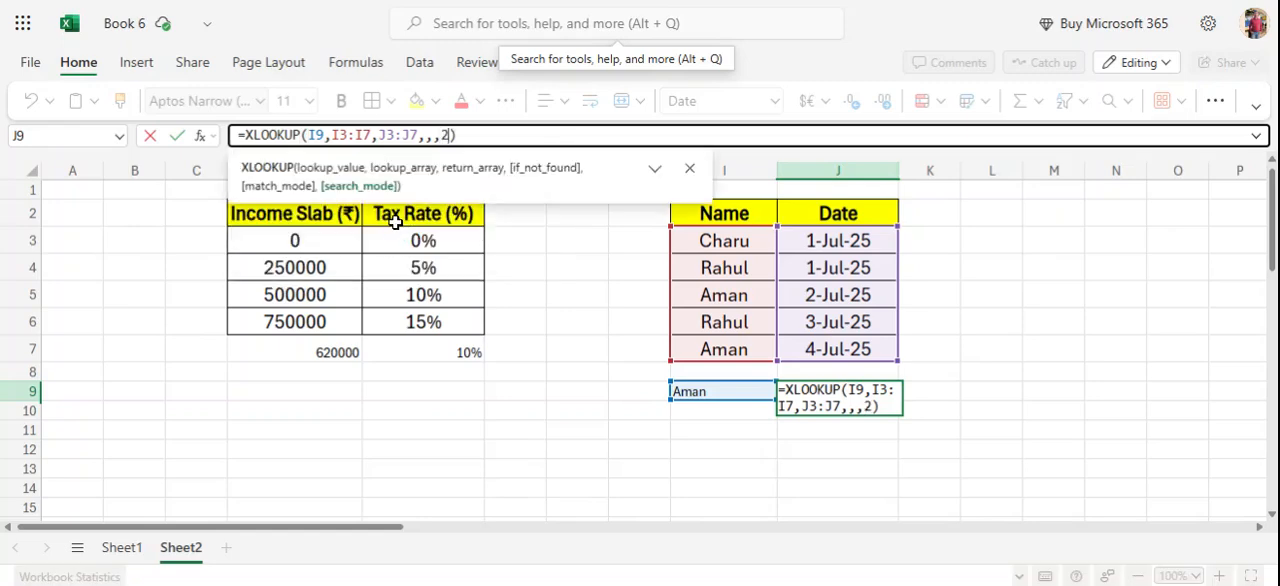
{"action": "left_click", "coordinate": [467, 138]}
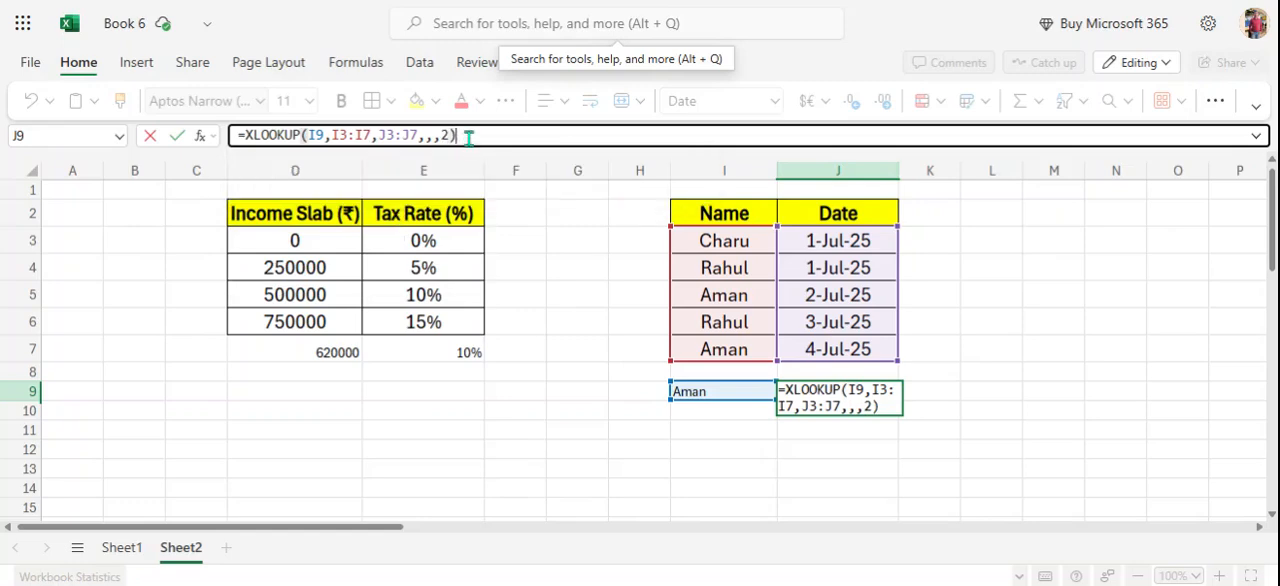
{"action": "key", "text": "Return"}
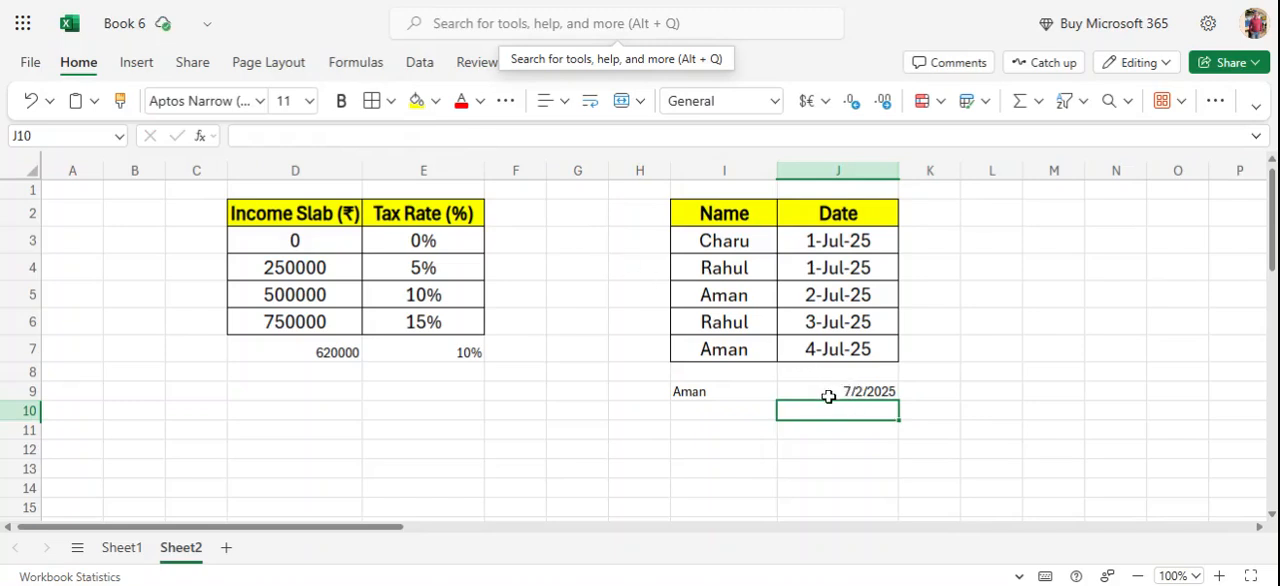
Review the match mode and search mode options of J9's XLOOKUP formula and set its search mode back to -1 (last-to-first).
{"action": "left_click", "coordinate": [829, 393]}
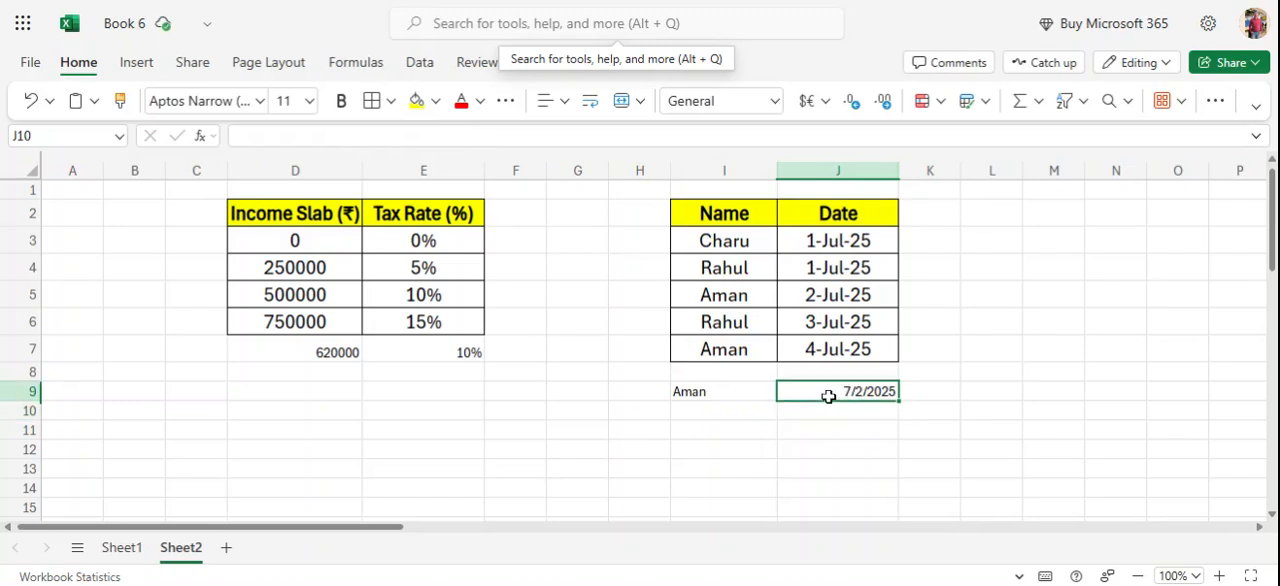
{"action": "left_click", "coordinate": [448, 136]}
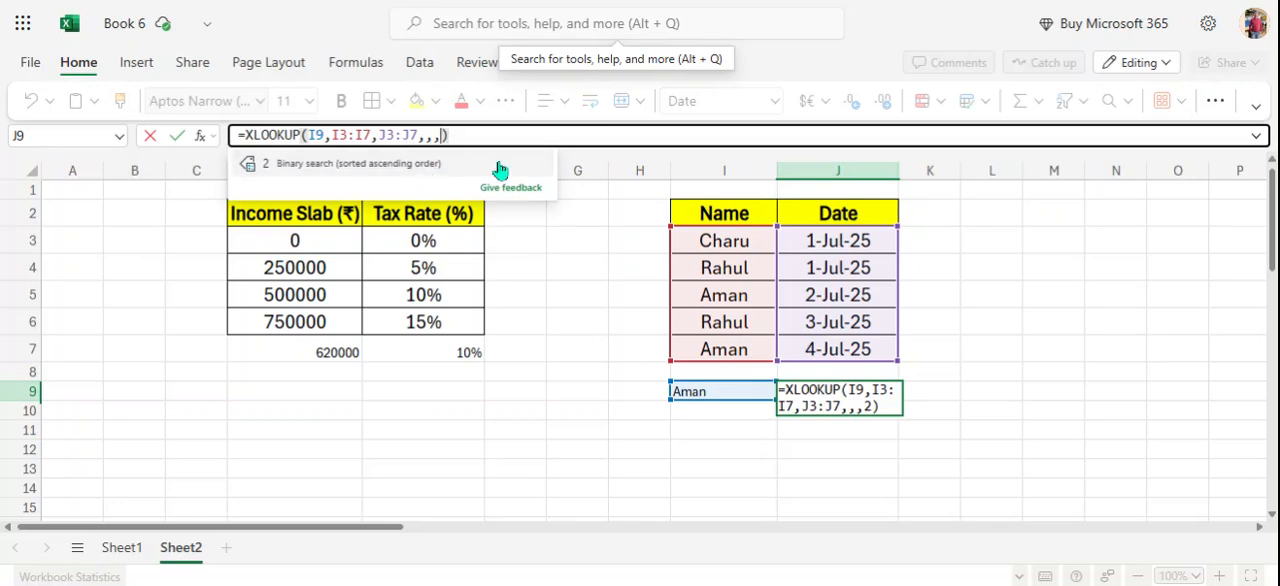
{"action": "key", "text": "BackSpace"}
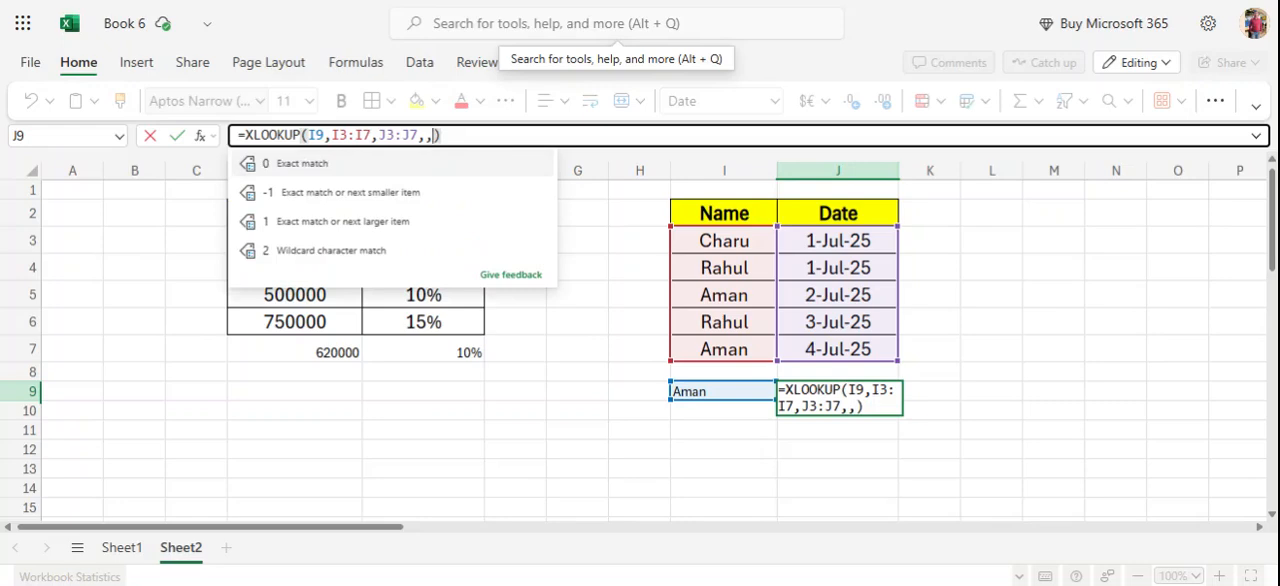
{"action": "type", "text": ","}
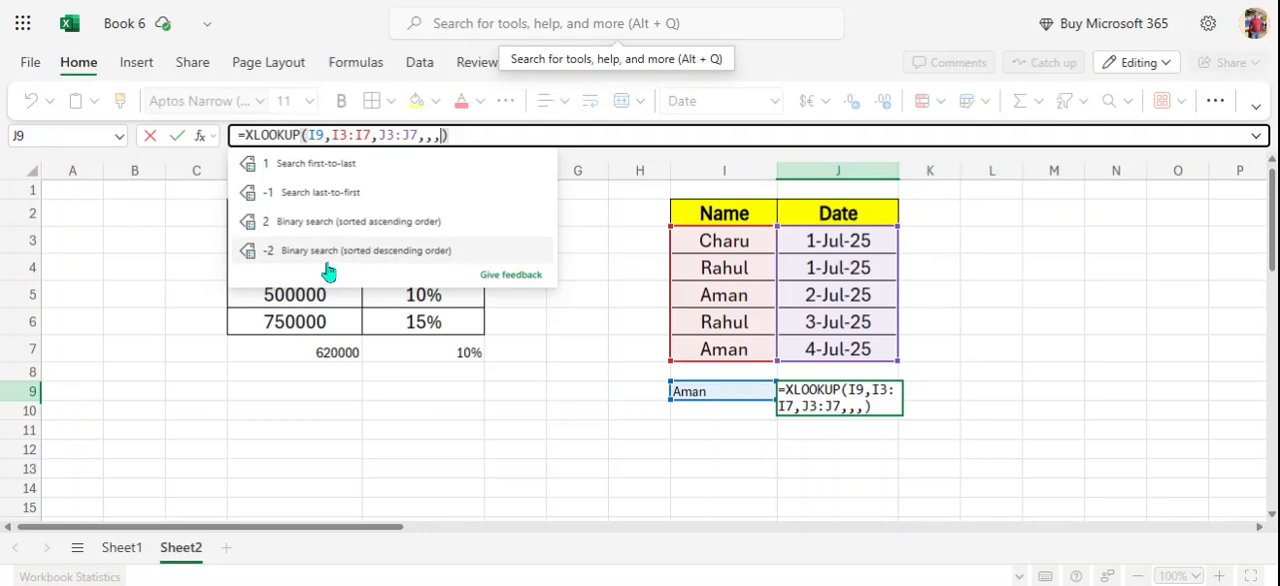
{"action": "key", "text": "BackSpace"}
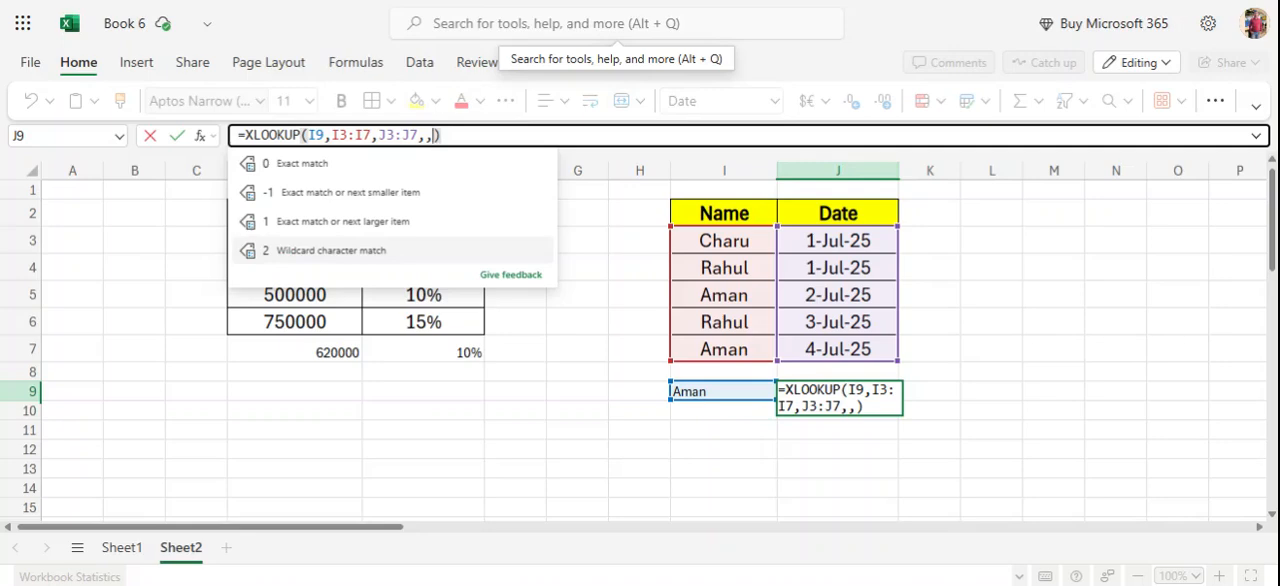
{"action": "type", "text": ","}
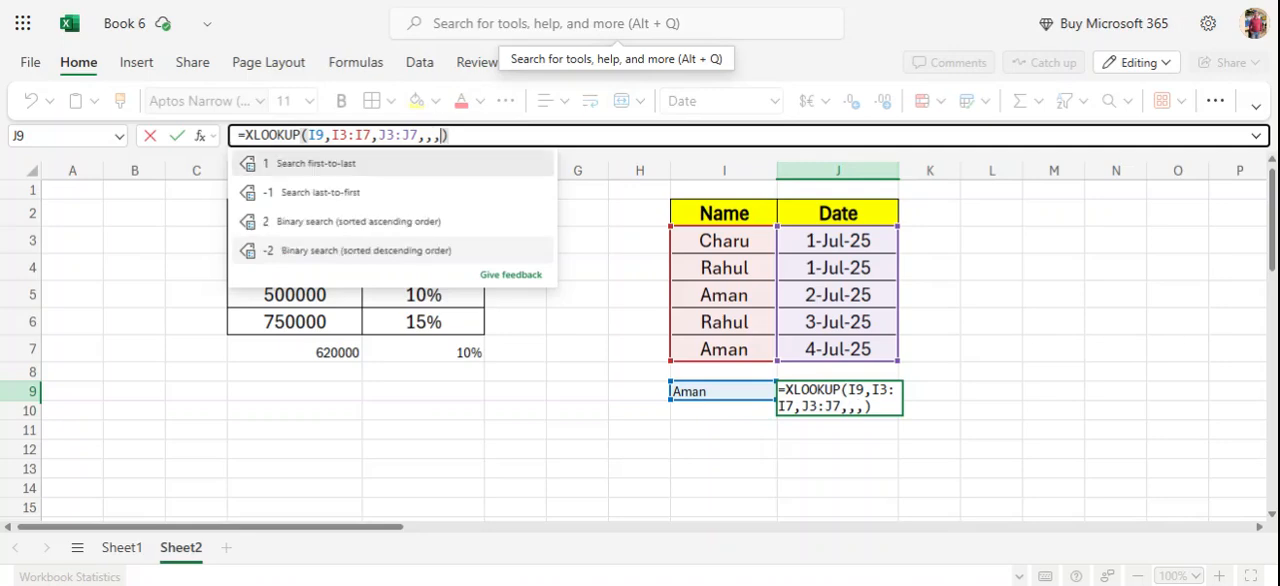
{"action": "left_click", "coordinate": [330, 196]}
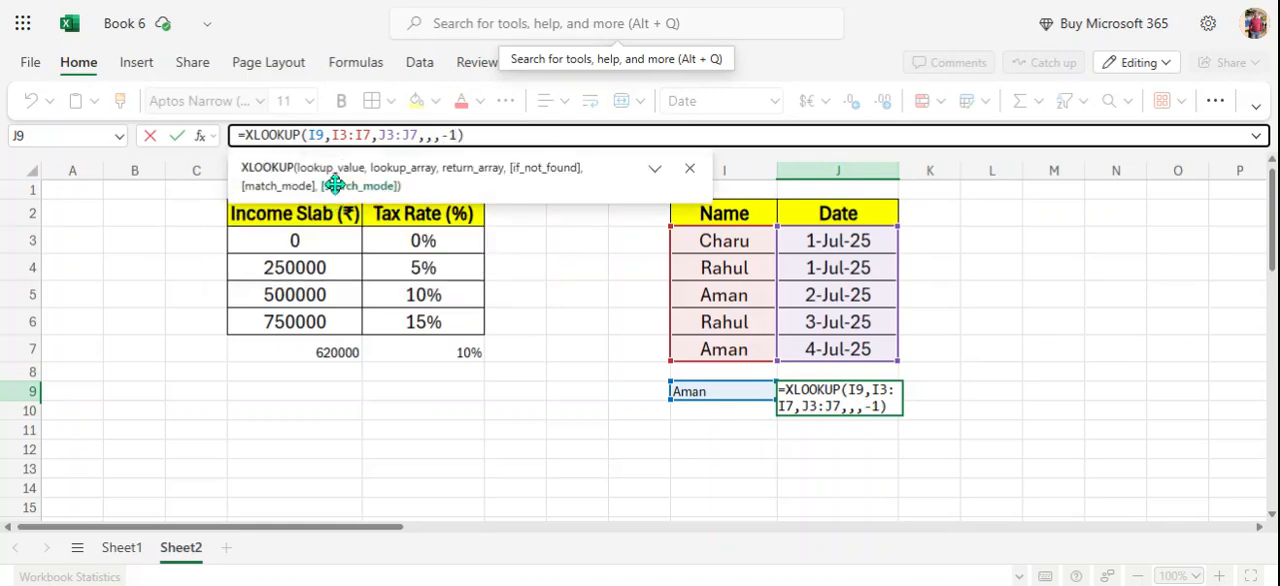
{"action": "left_click", "coordinate": [487, 134]}
{"action": "key", "text": "Return"}
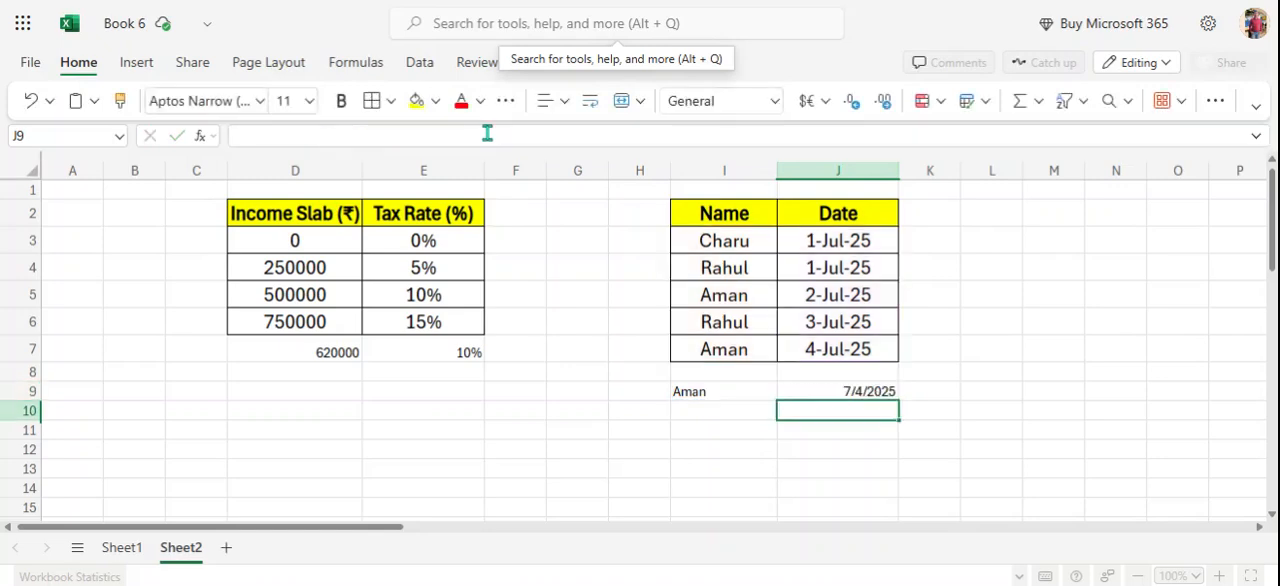